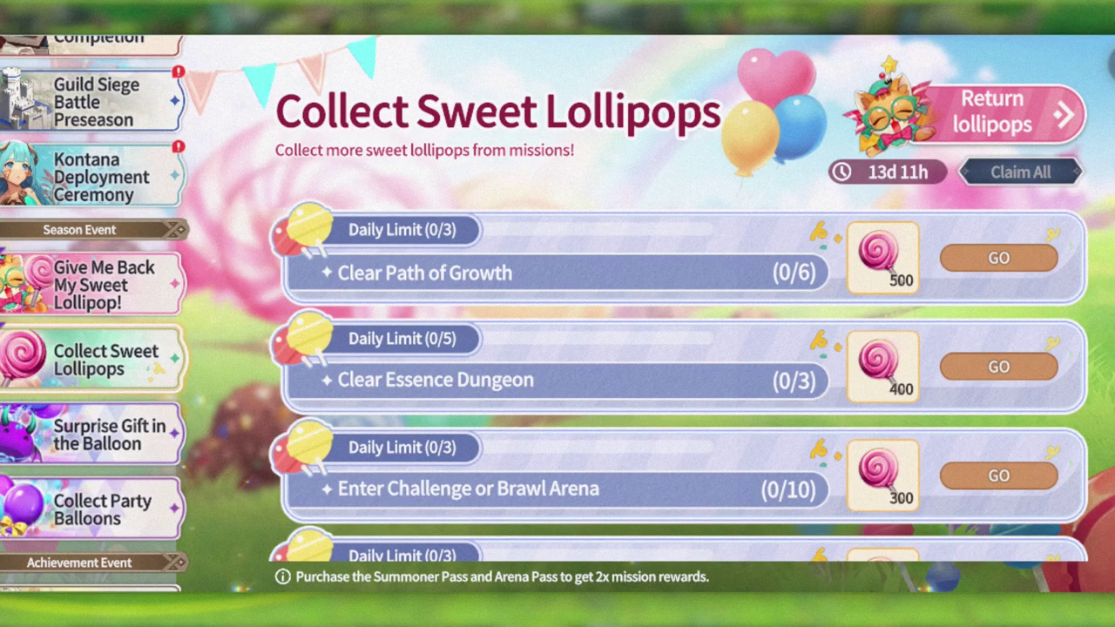
scroll(680, 375, "down", 3)
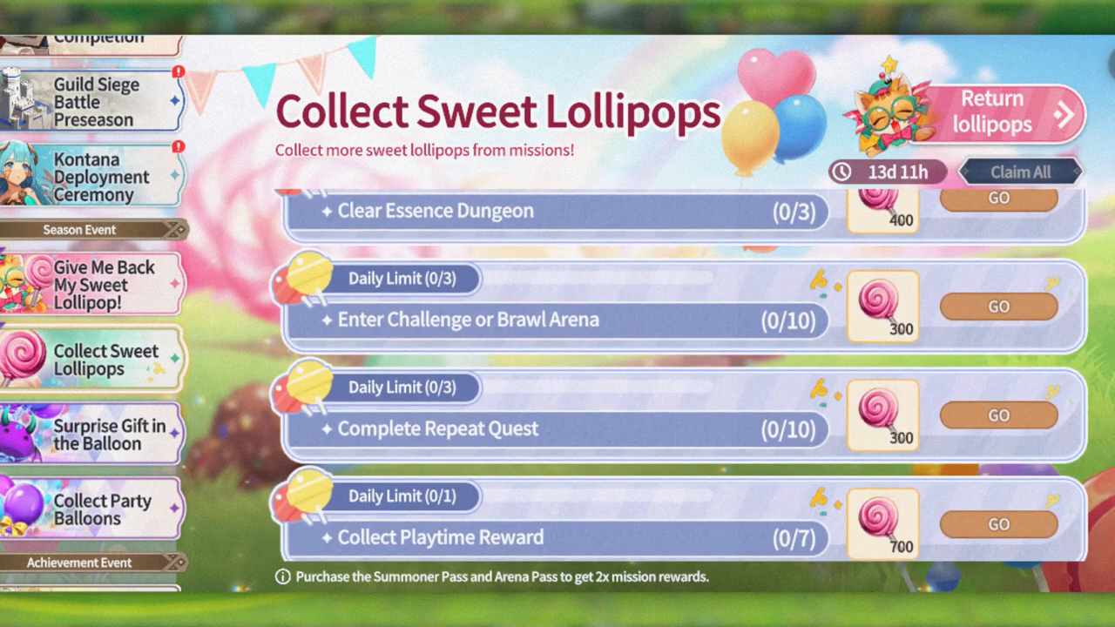
scroll(679, 374, "up", 3)
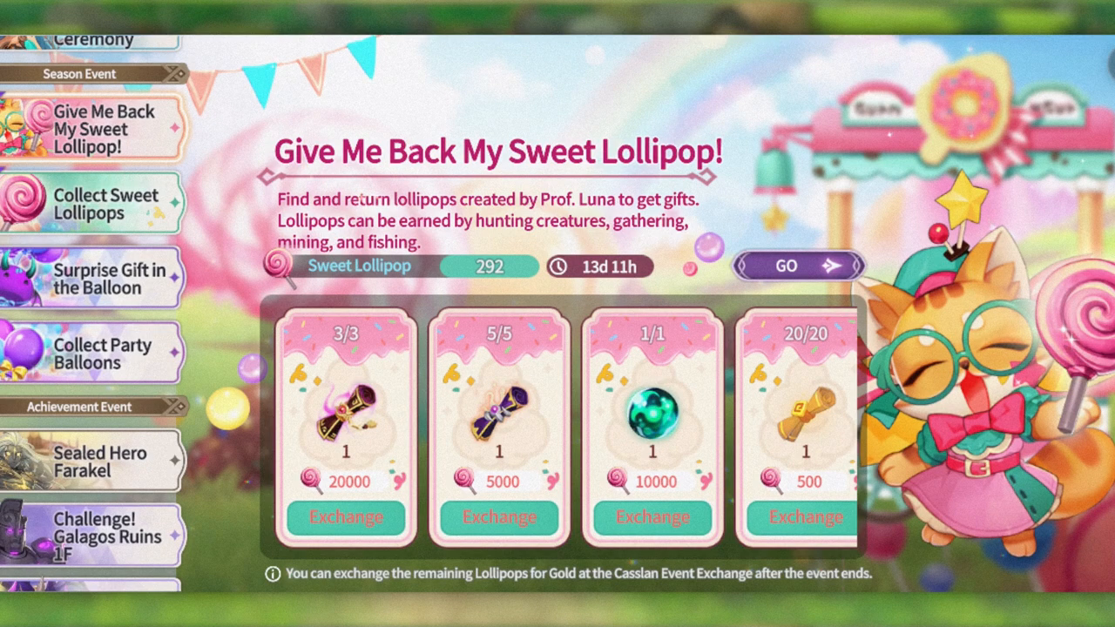
left_click_drag(653, 410, 535, 409)
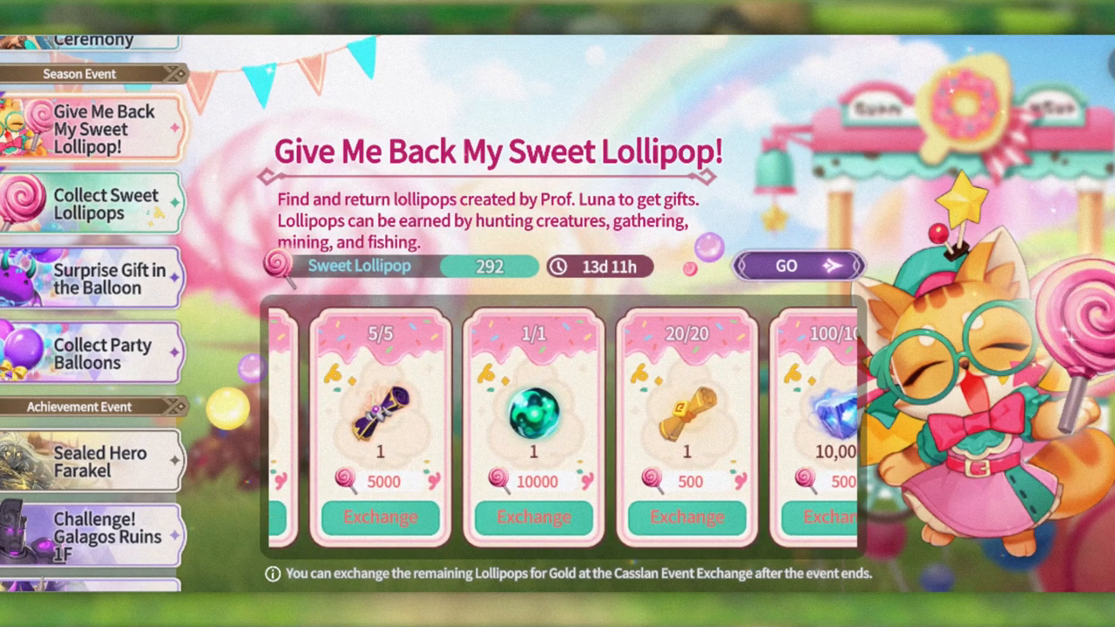
left_click(533, 410)
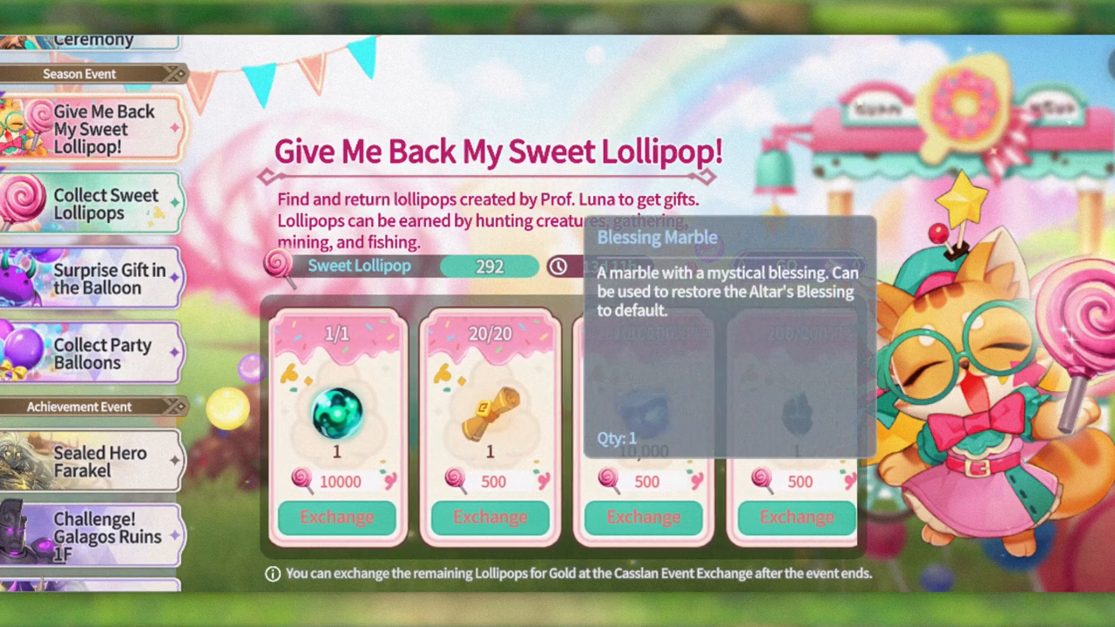
left_click_drag(697, 409, 392, 409)
left_click(530, 410)
left_click_drag(680, 409, 392, 410)
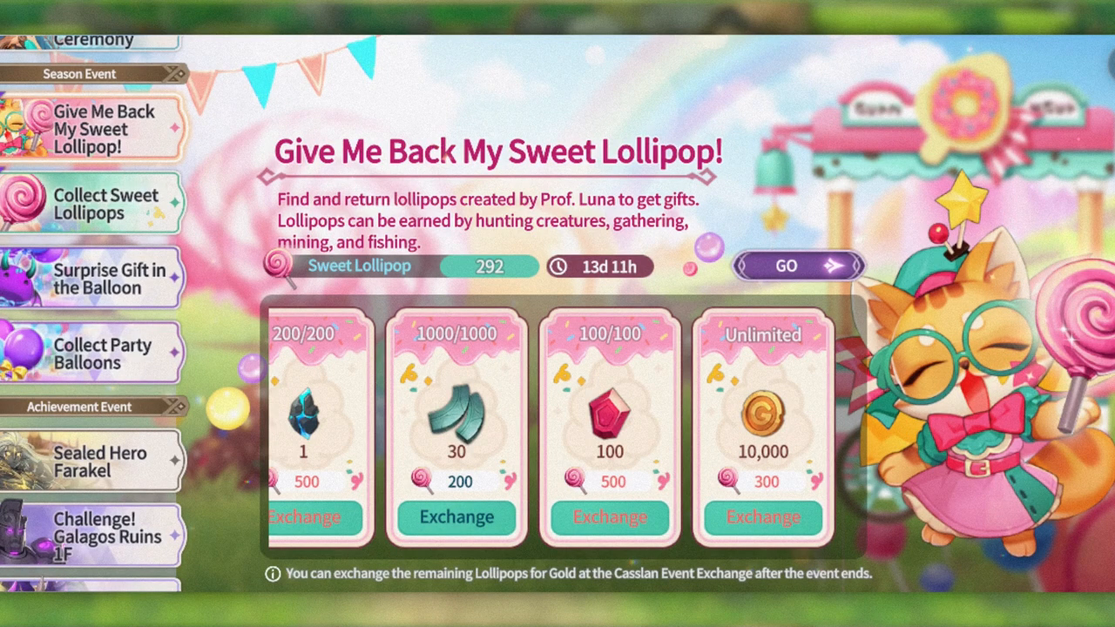
scroll(549, 427, "left", 3)
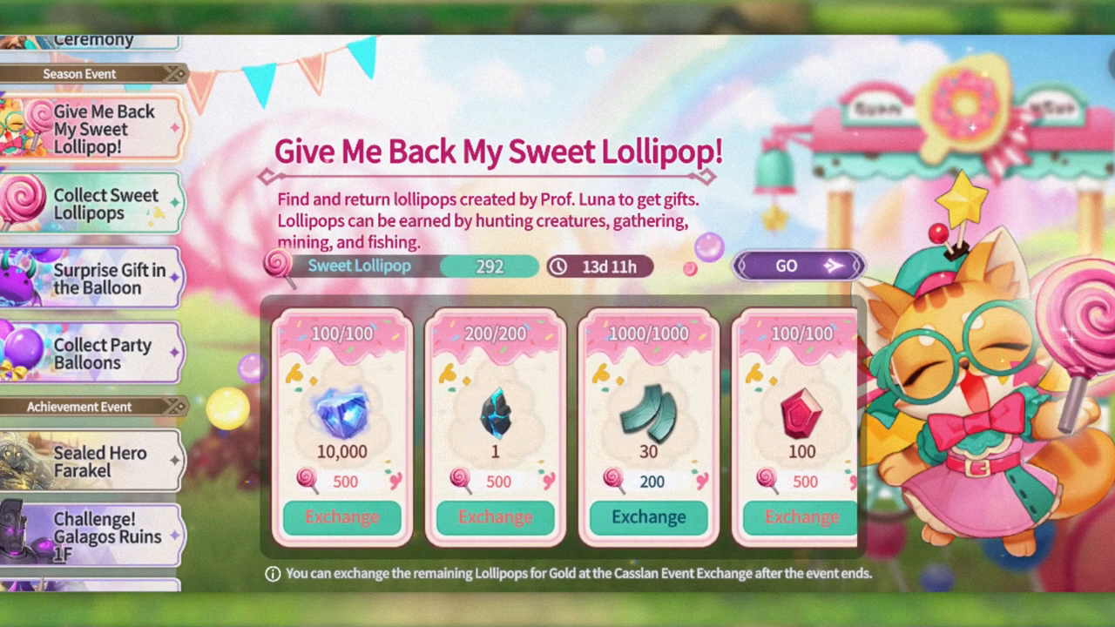
left_click(502, 410)
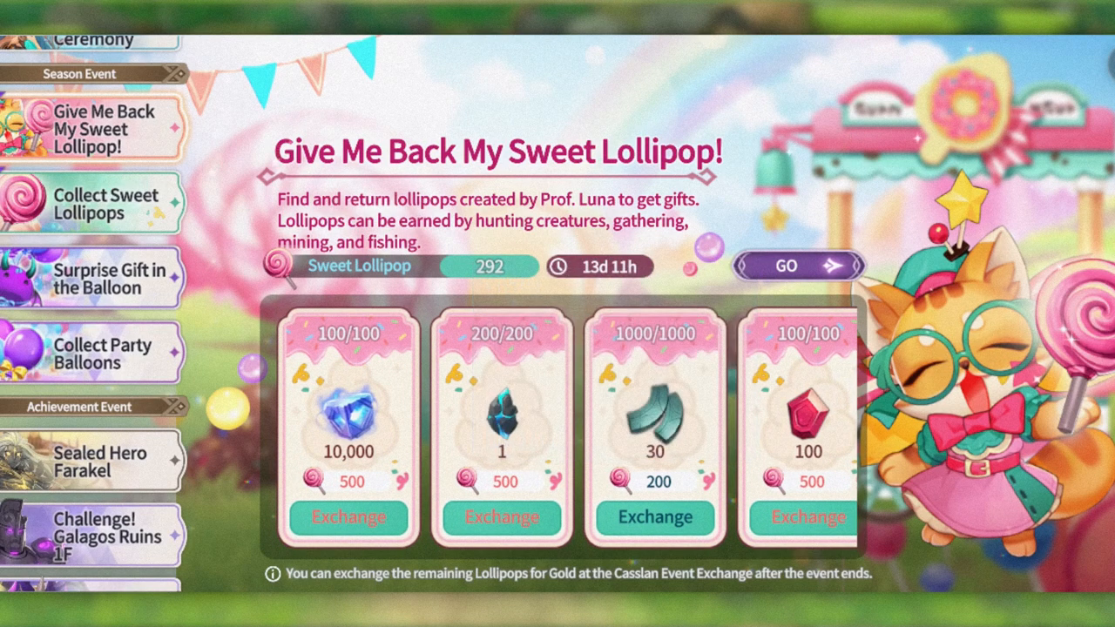
scroll(523, 427, "left", 2)
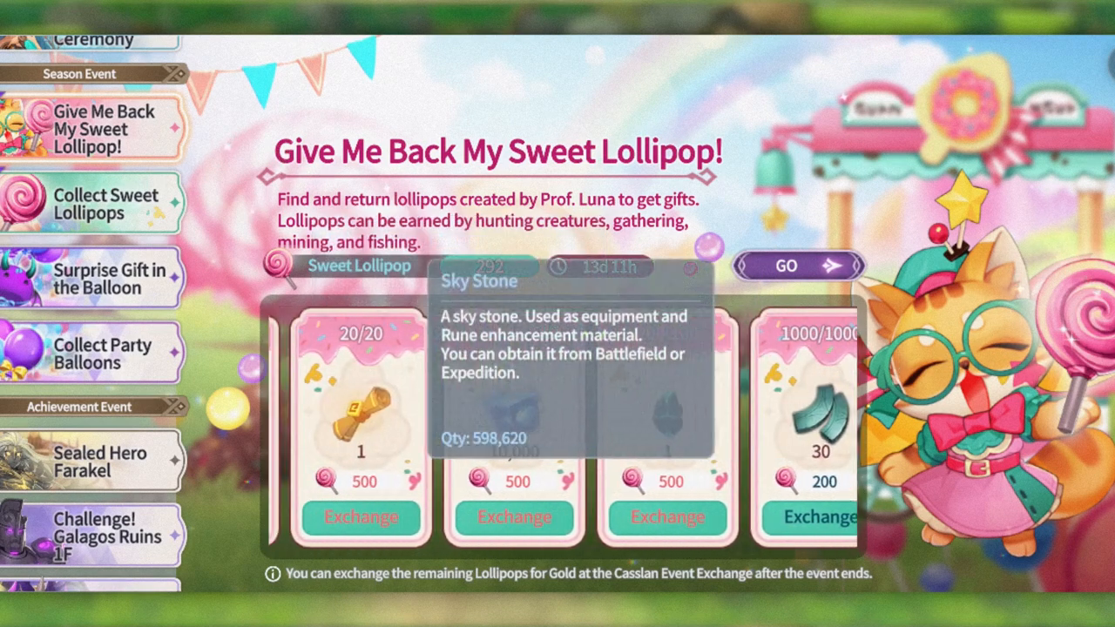
scroll(523, 427, "left", 4)
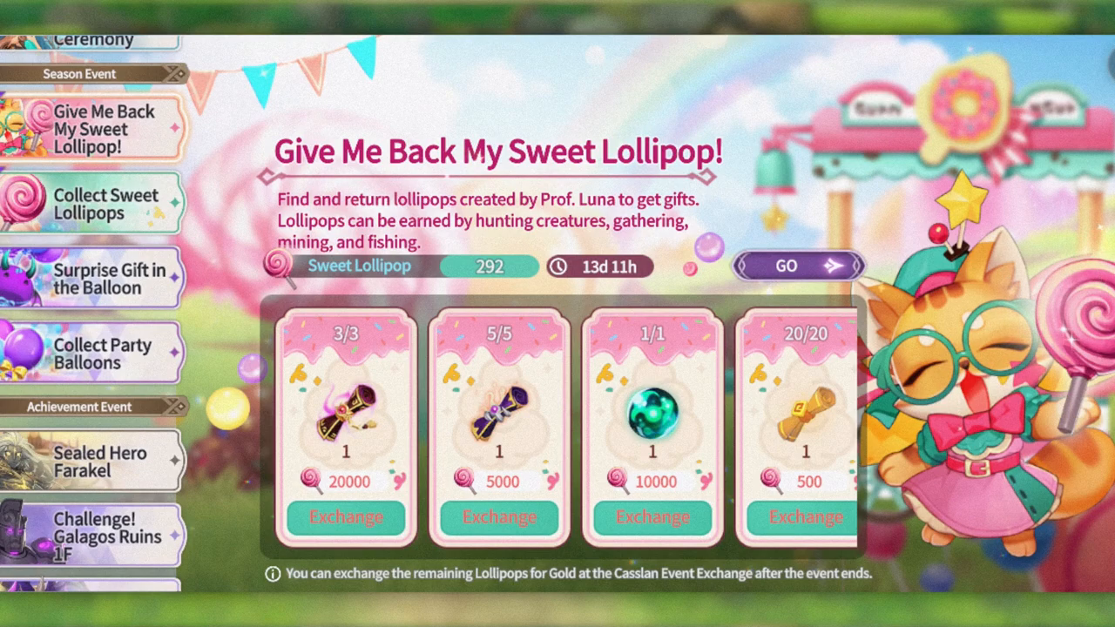
scroll(567, 427, "down", 2)
scroll(566, 427, "down", 3)
scroll(567, 427, "up", 6)
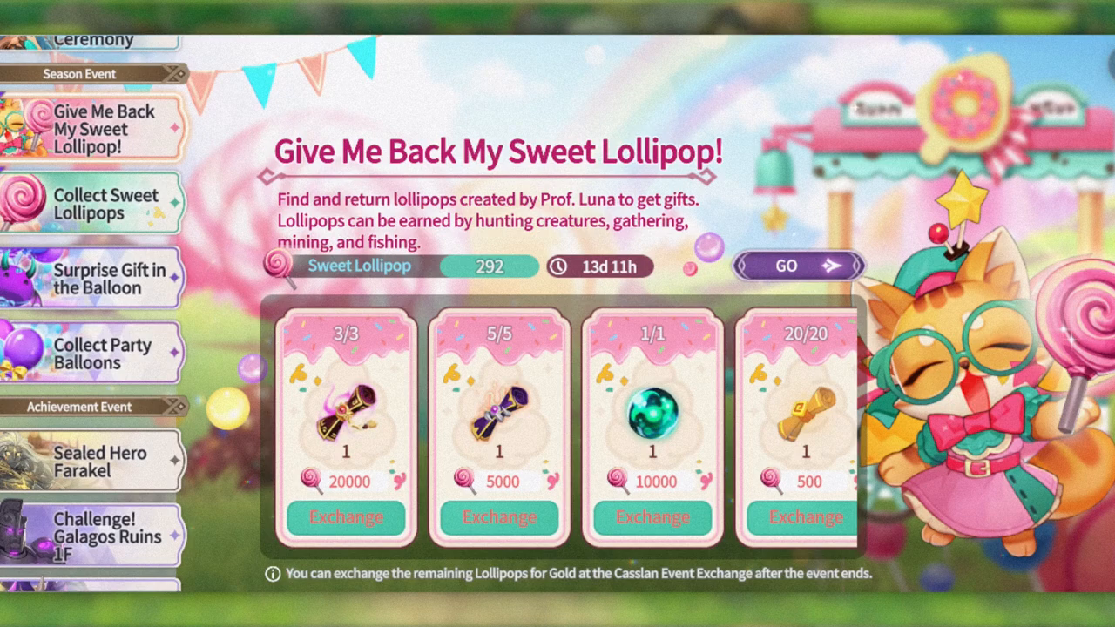
left_click(346, 414)
left_click(540, 366)
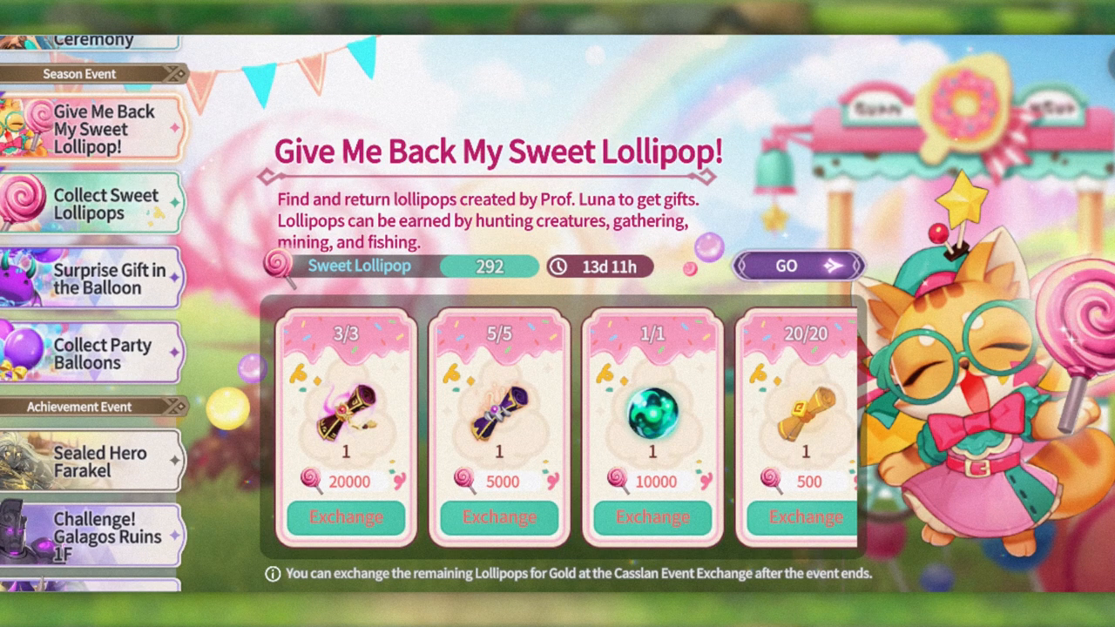
left_click(499, 410)
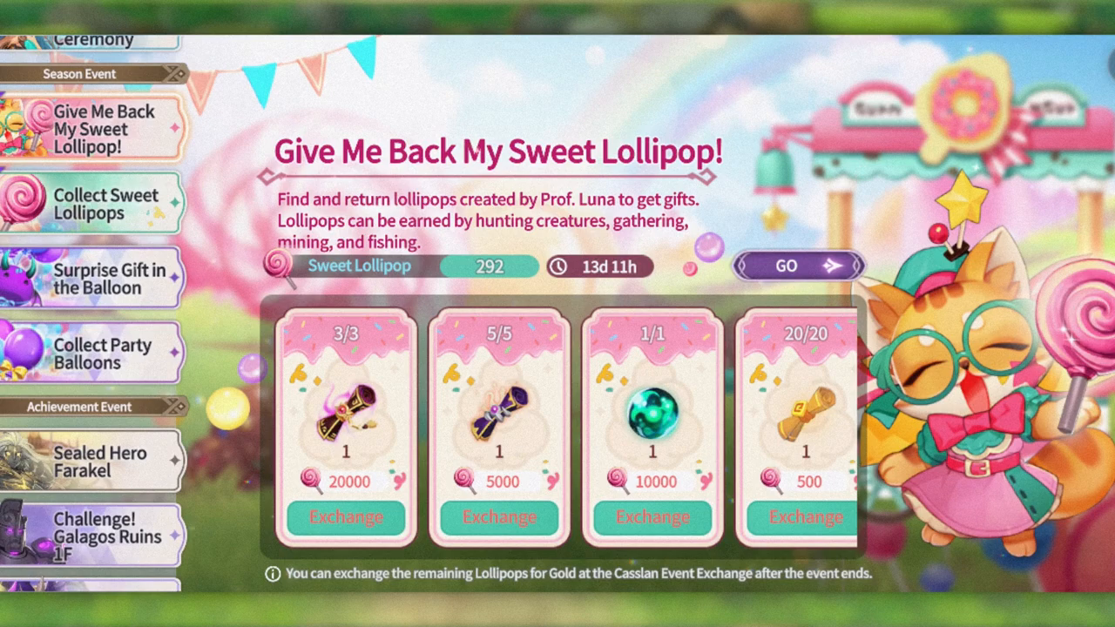
left_click(346, 409)
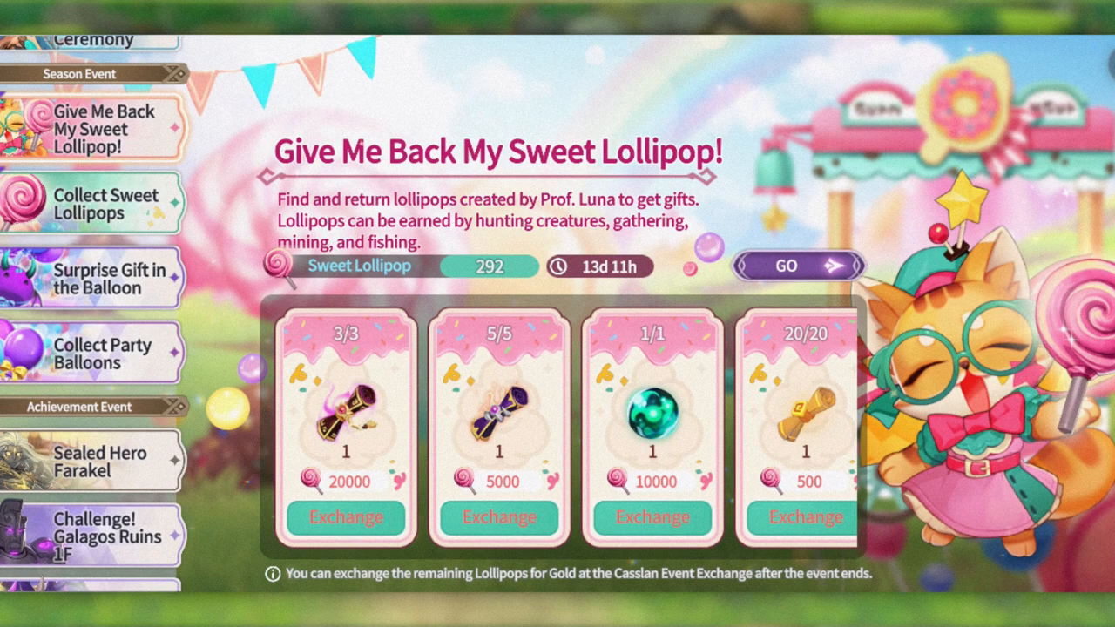
left_click(346, 409)
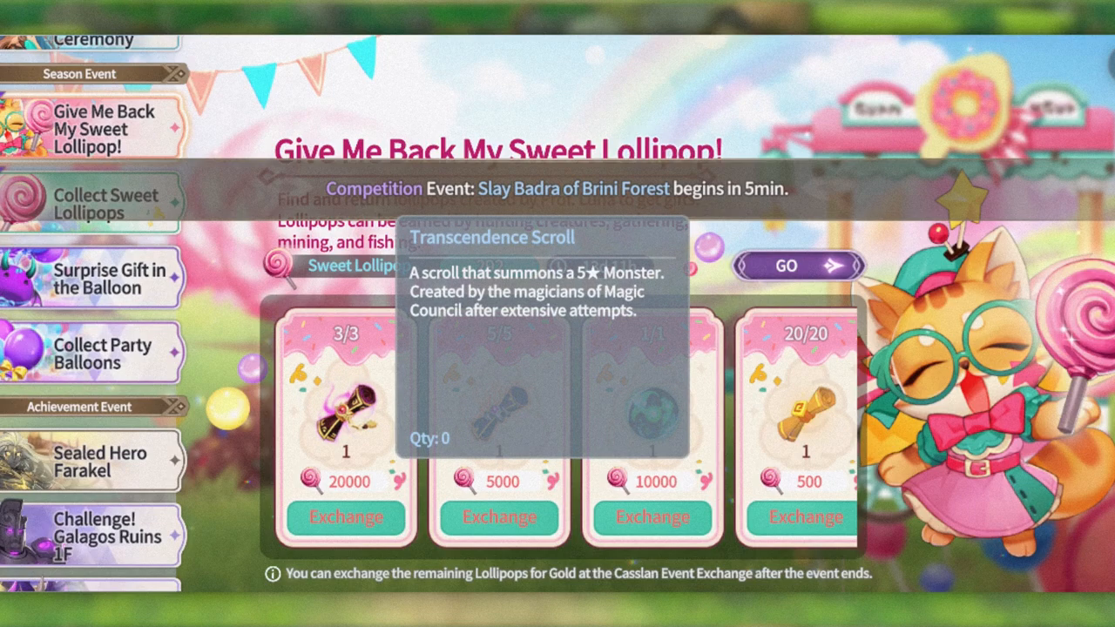
left_click(558, 523)
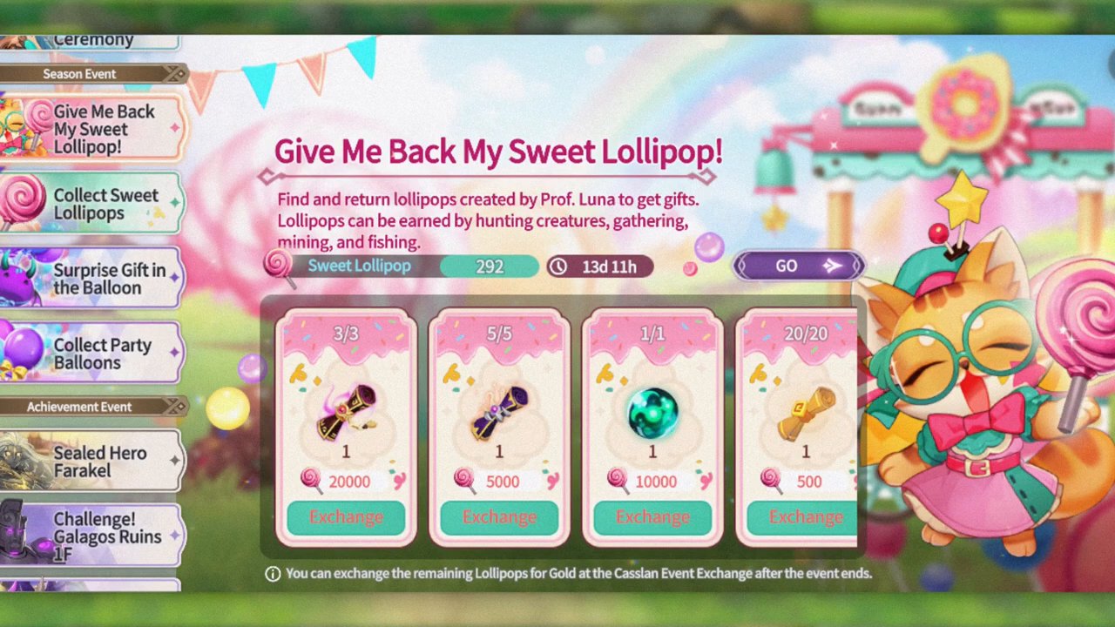
left_click(346, 410)
left_click(557, 523)
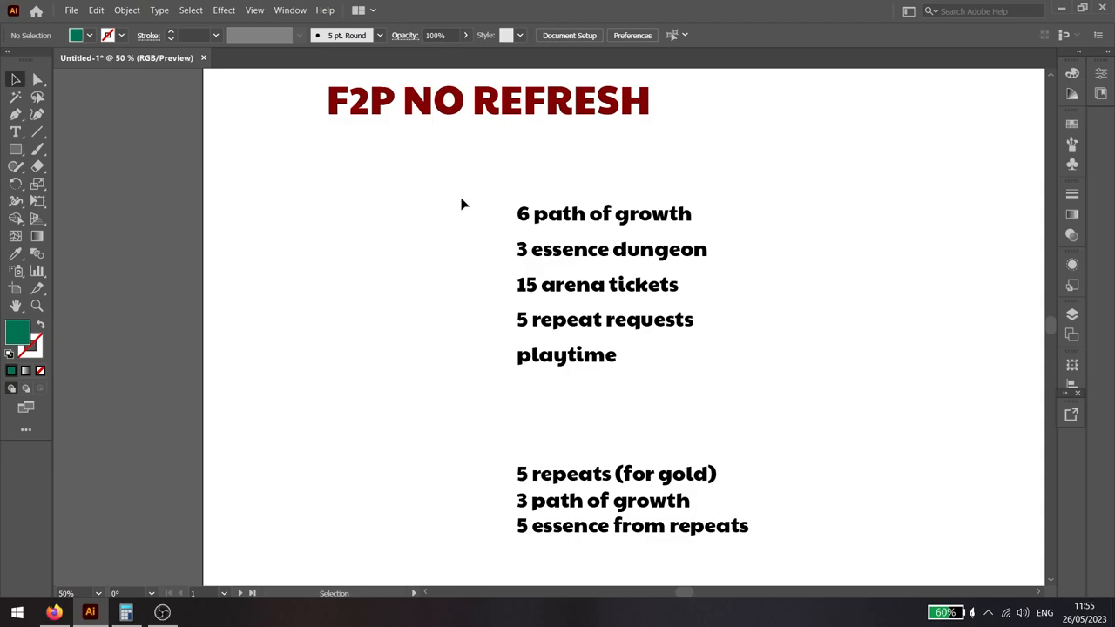
left_click_drag(445, 201, 767, 225)
left_click_drag(507, 255, 662, 266)
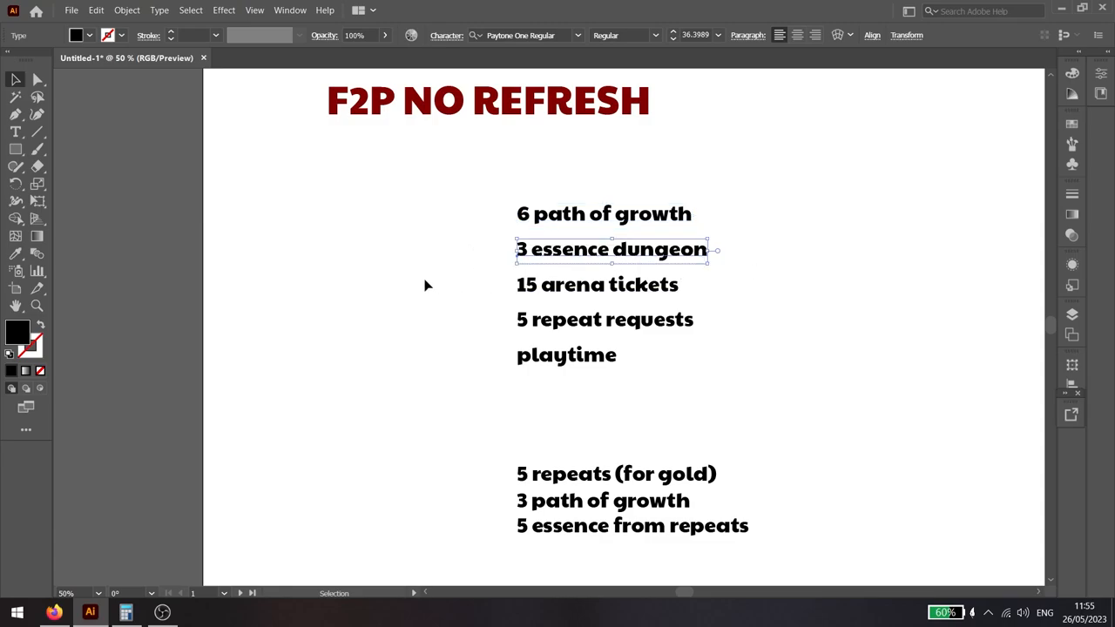
left_click_drag(470, 285, 750, 293)
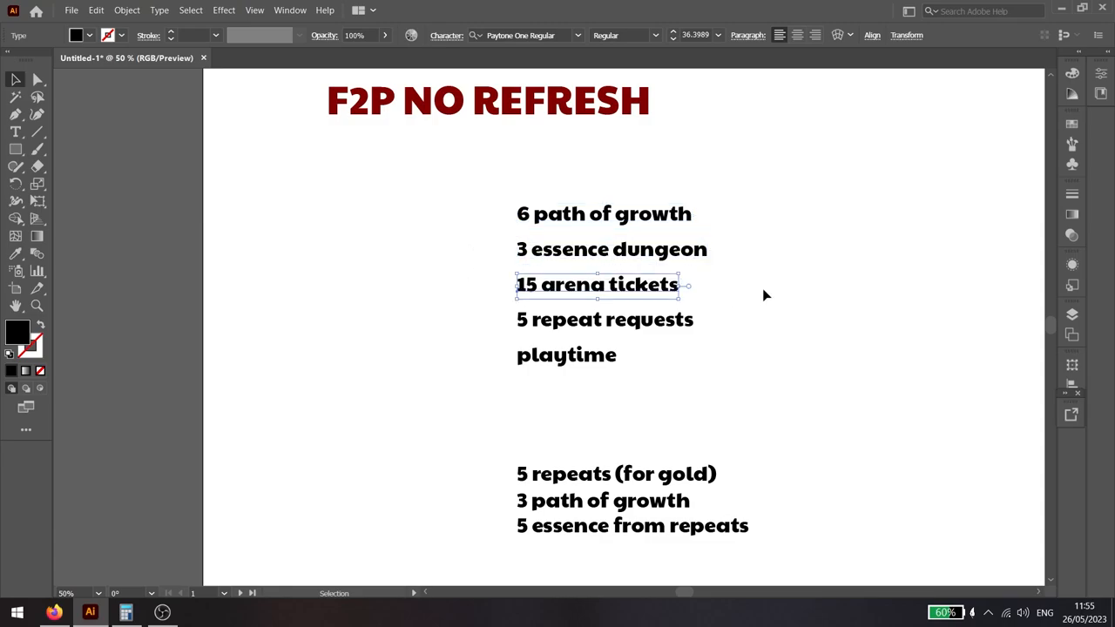
left_click_drag(450, 319, 724, 330)
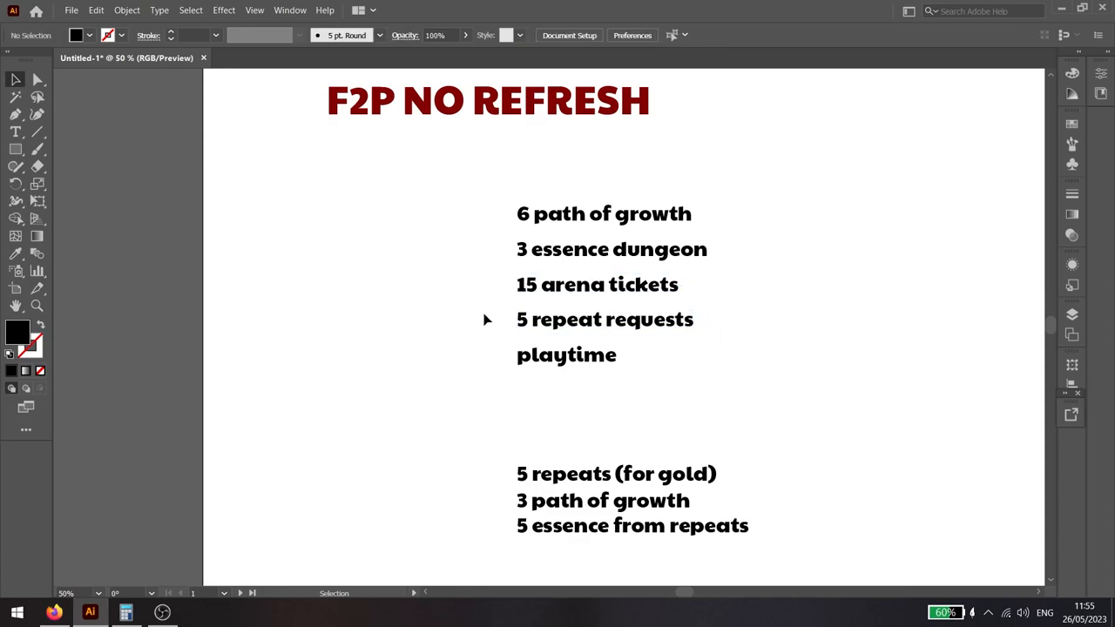
left_click_drag(457, 318, 704, 329)
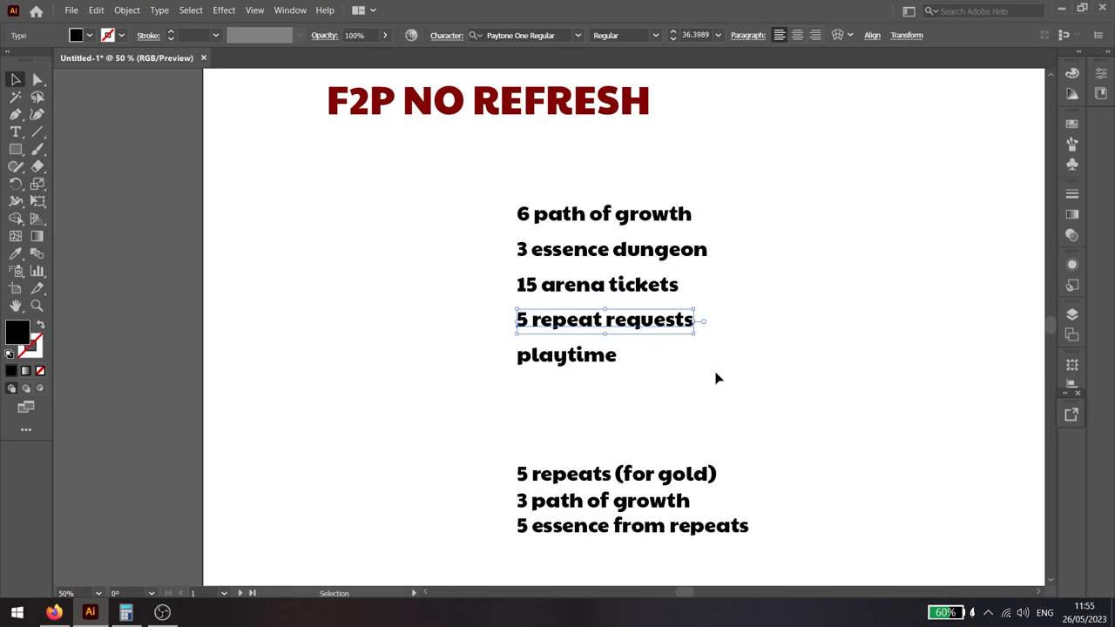
left_click(505, 383)
left_click(518, 357)
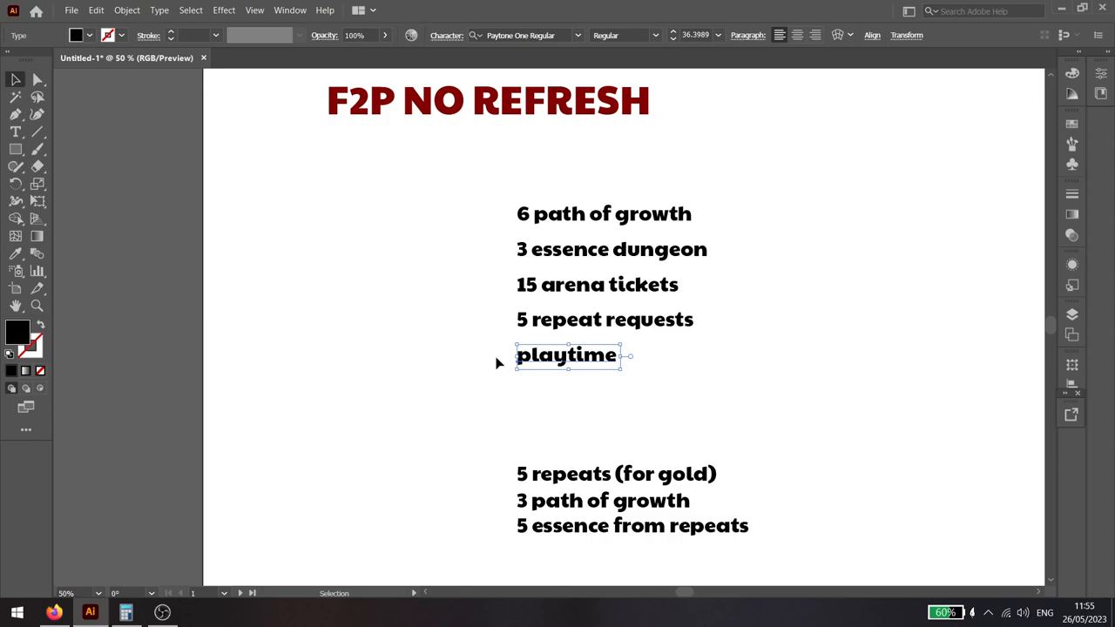
left_click(458, 444)
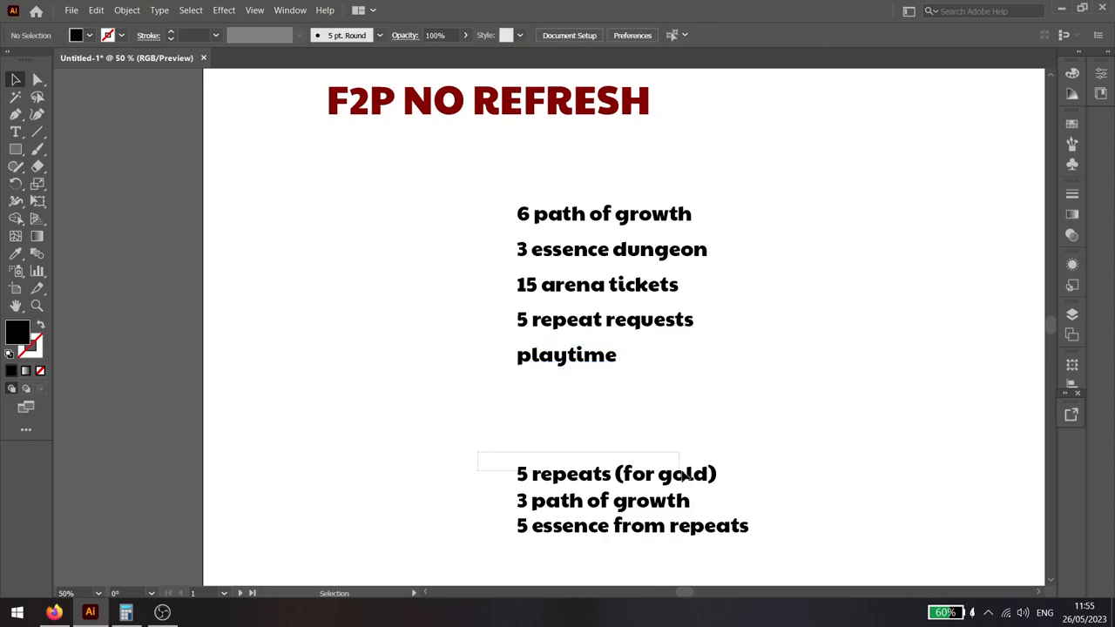
left_click_drag(501, 452, 748, 482)
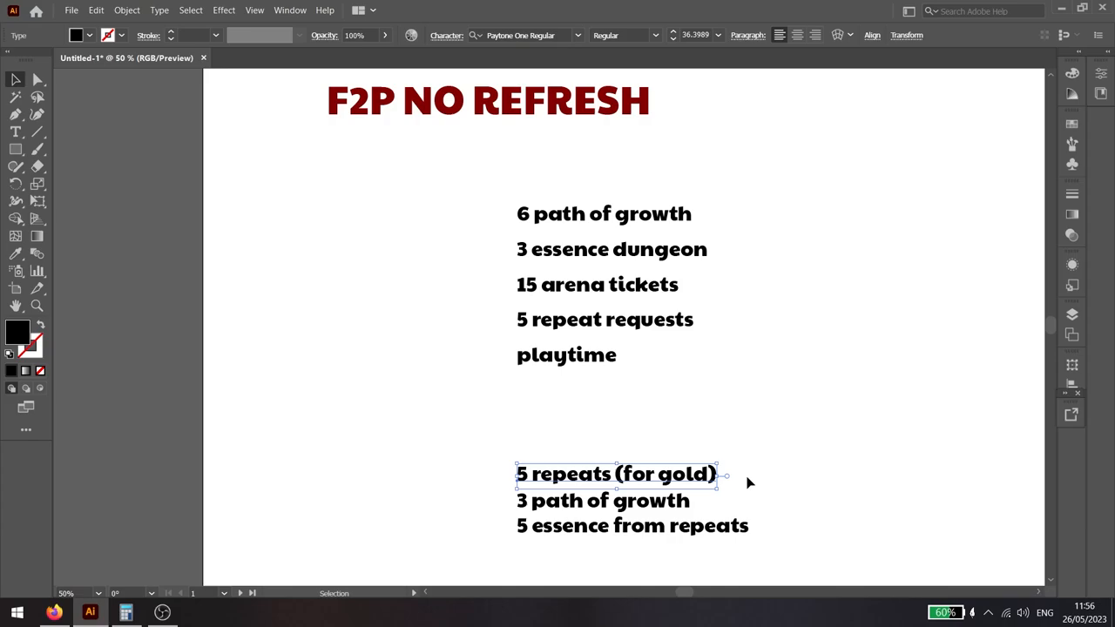
left_click(754, 455)
left_click(517, 473)
left_click(473, 505)
left_click(619, 503)
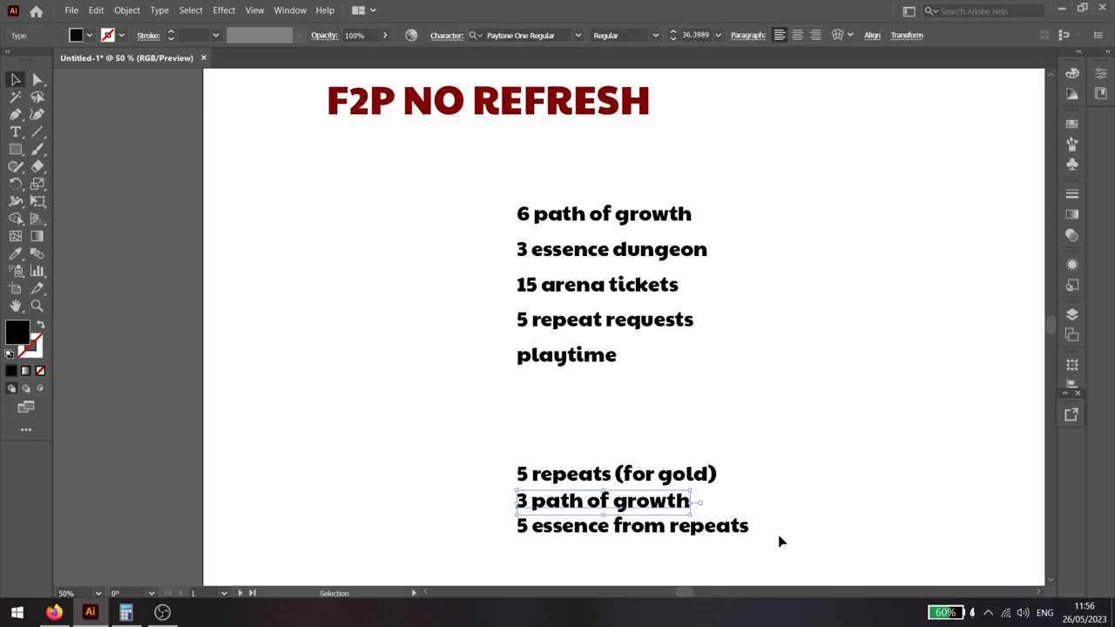
left_click(522, 527)
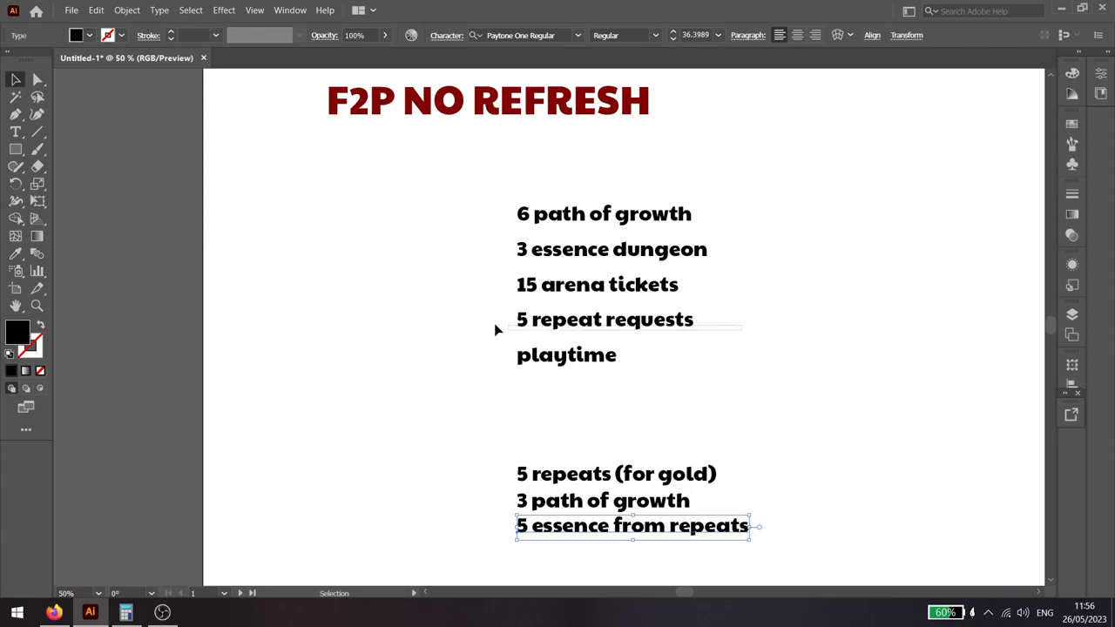
left_click(520, 321)
left_click(480, 361)
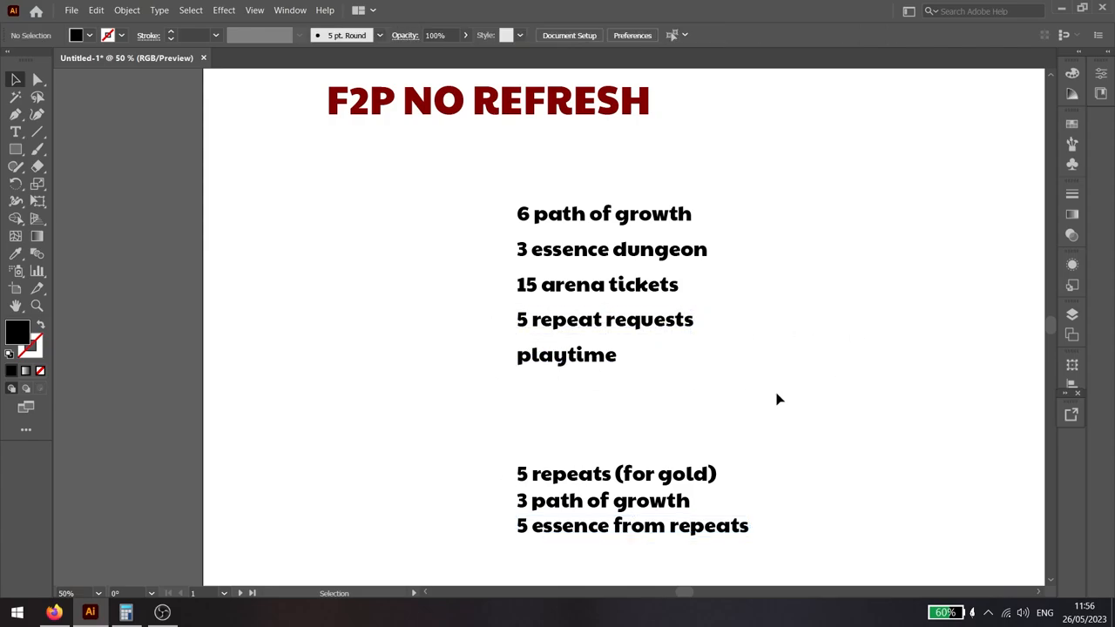
scroll(786, 392, "right", 8)
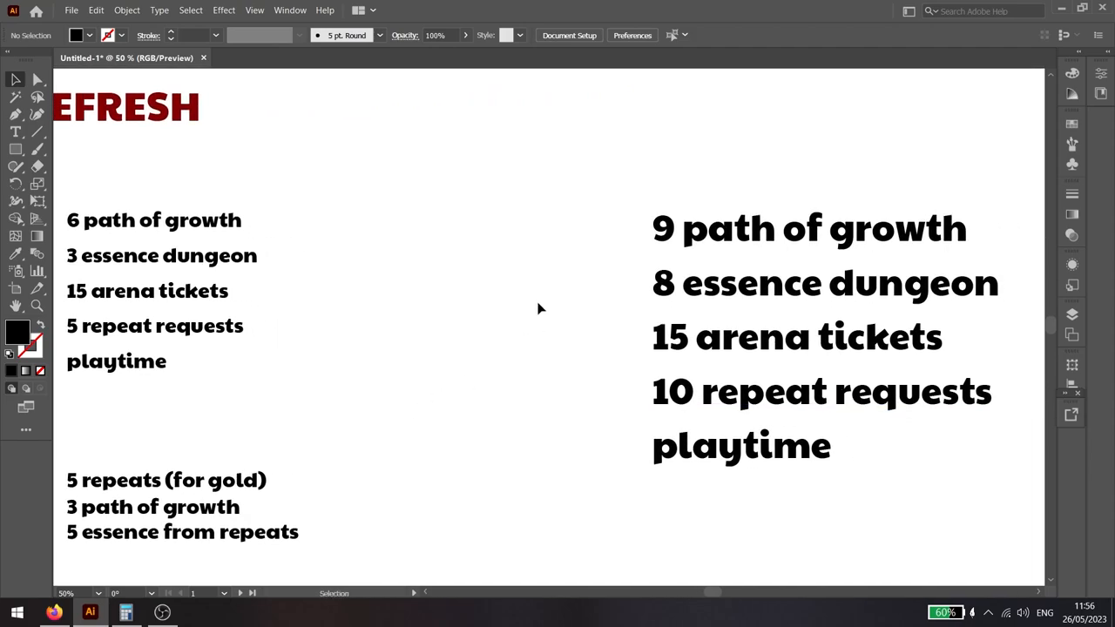
Point out the activity lines: 9 path of growth, 8 essence dungeon, 5 repeat requests, 5 gold repeats, playtime.
left_click_drag(576, 200, 671, 229)
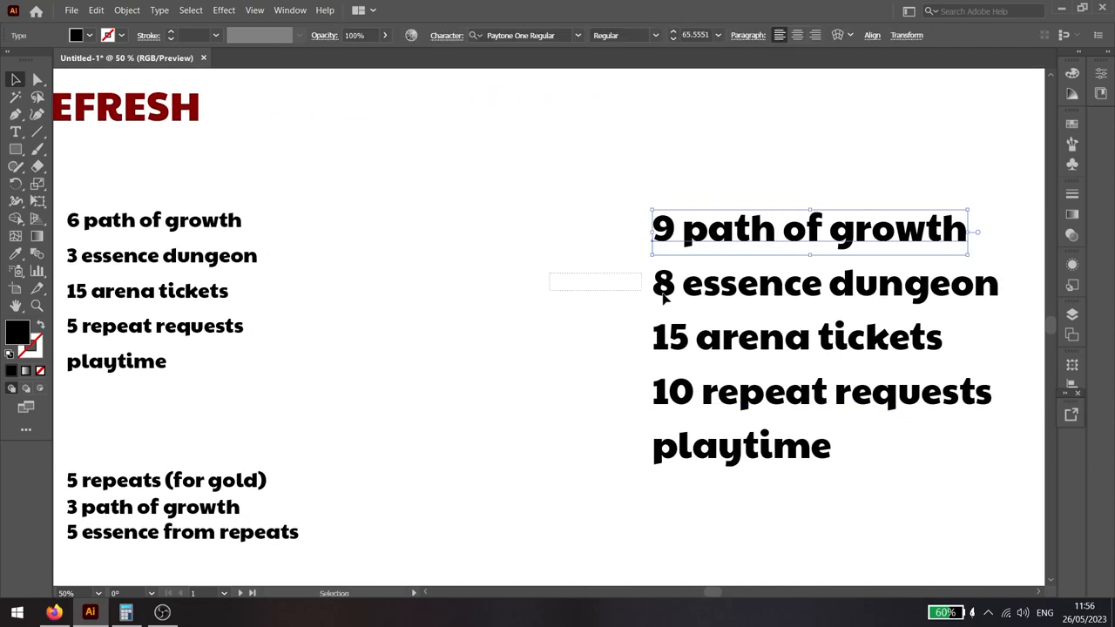
left_click_drag(662, 277, 547, 310)
left_click(567, 314)
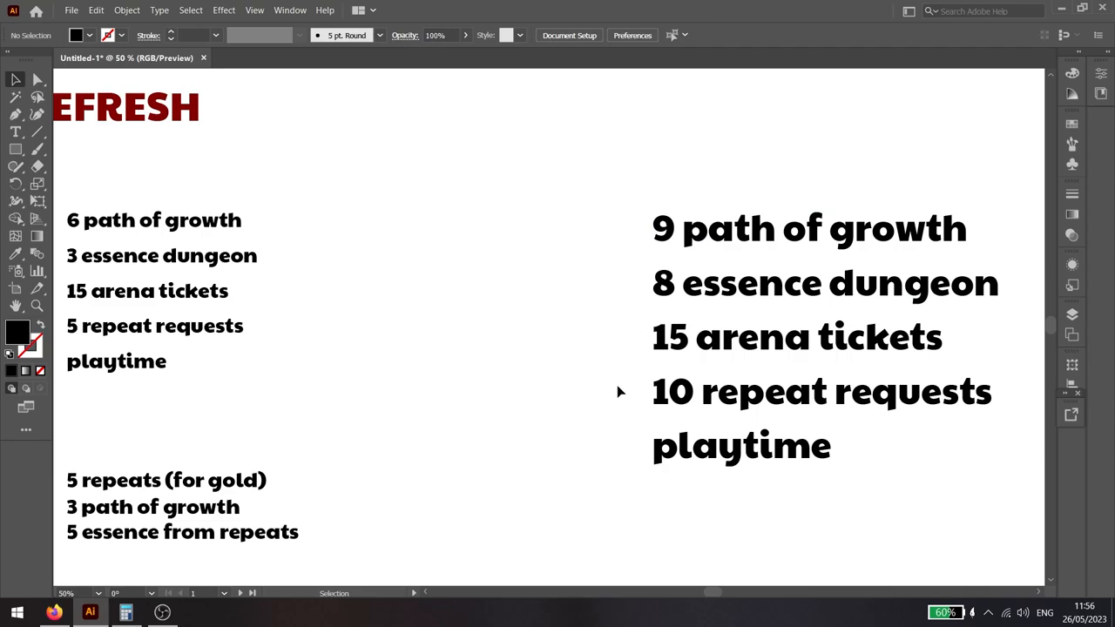
left_click(242, 327)
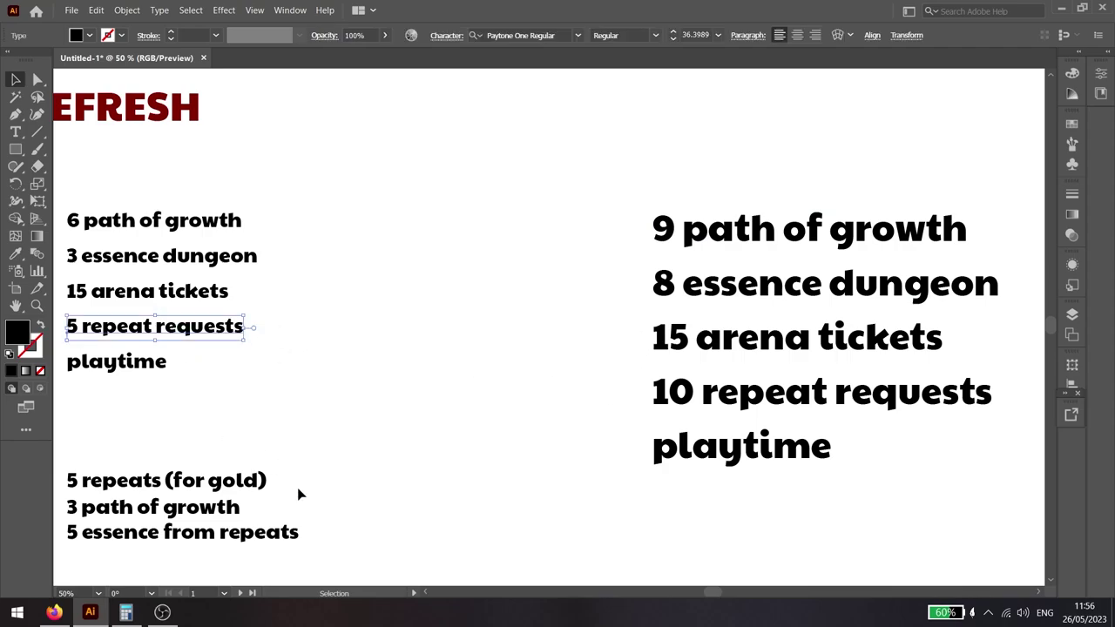
left_click(242, 475)
left_click(523, 436)
left_click(784, 449)
left_click(849, 520)
Pan right and highlight the green entry totals 126, 112, 210, 140 and 14 in turn.
left_click_drag(876, 523, 707, 527)
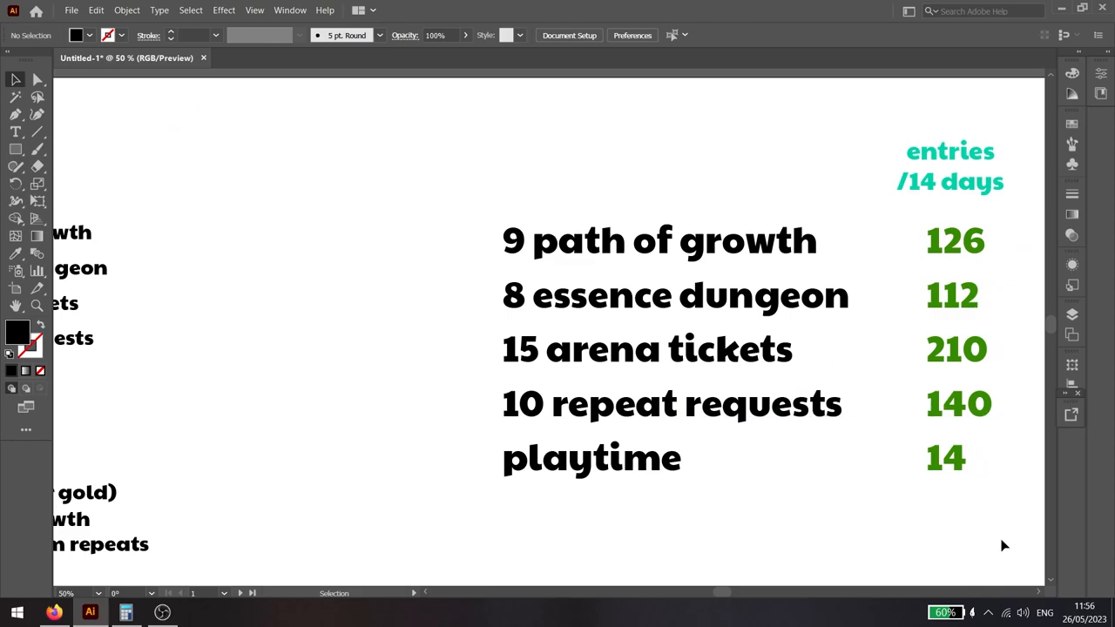
left_click_drag(1002, 533, 926, 243)
left_click(858, 536)
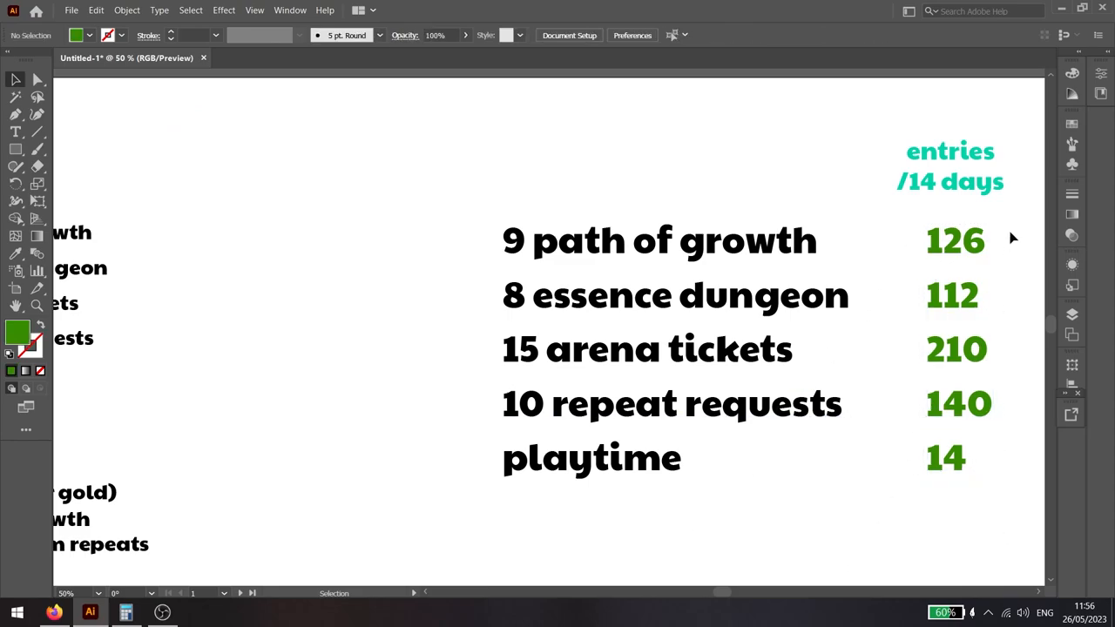
left_click_drag(1016, 230, 886, 258)
left_click_drag(1002, 294, 915, 301)
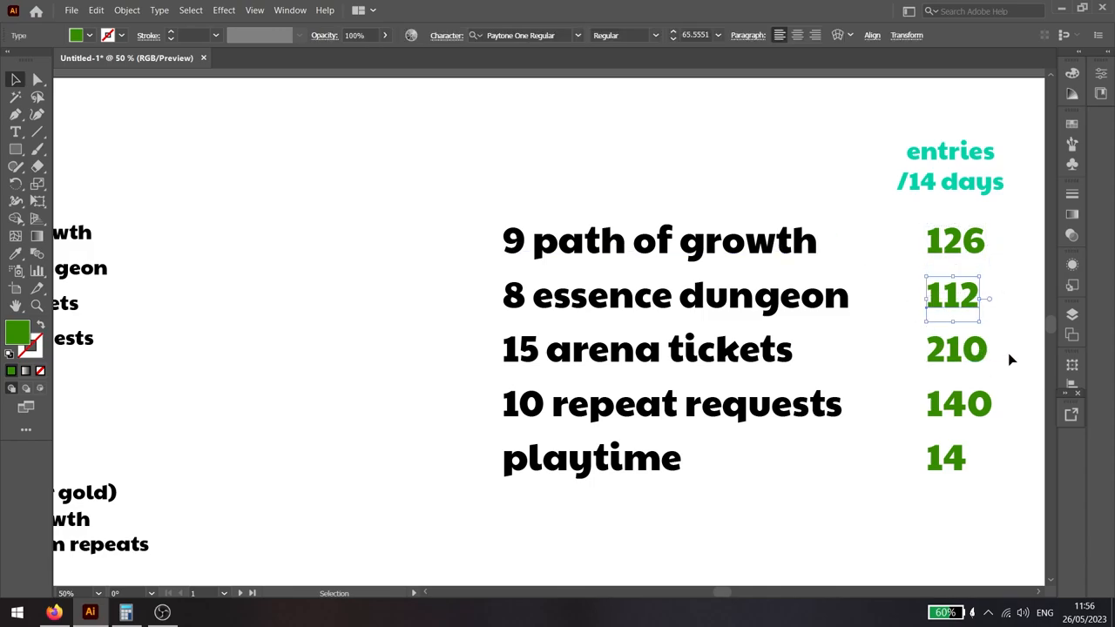
left_click_drag(887, 355, 885, 359)
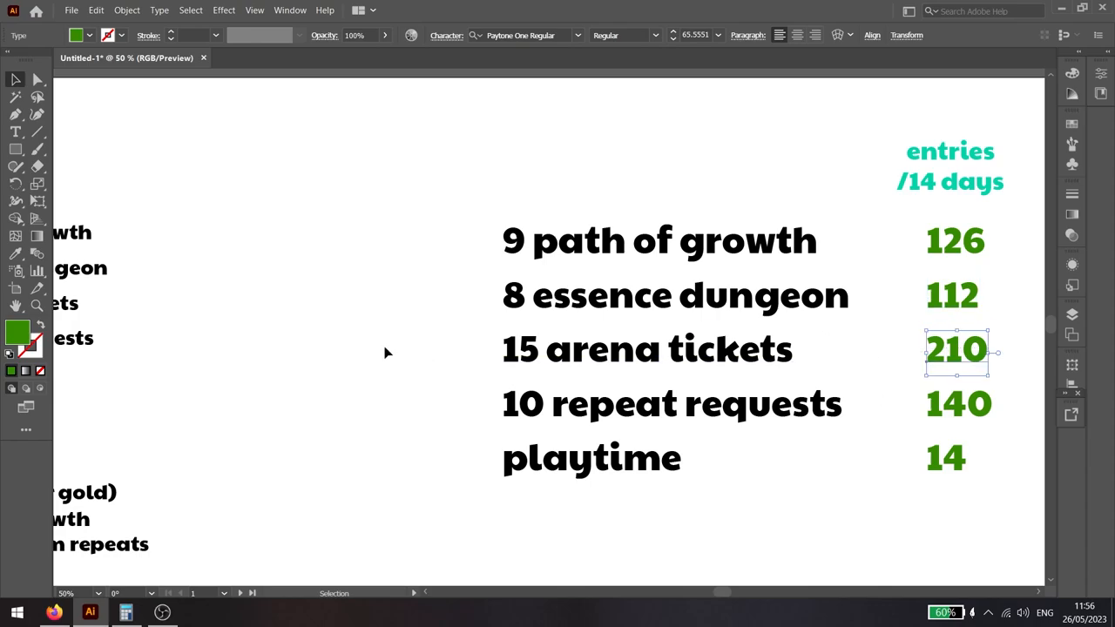
left_click(958, 403)
left_click(946, 458)
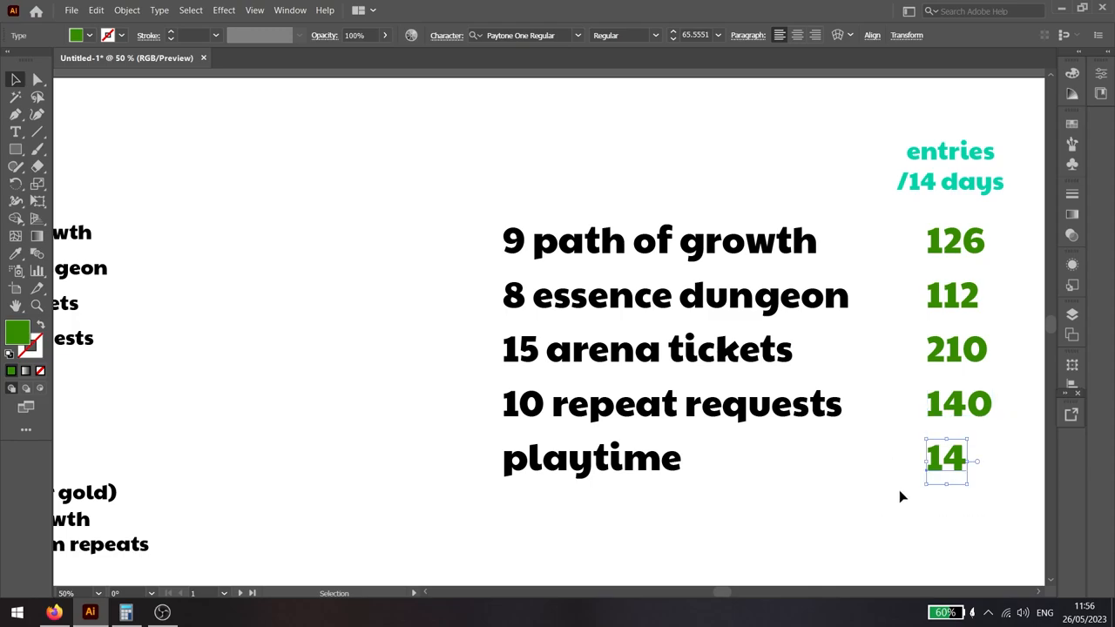
left_click(1010, 462)
left_click_drag(1010, 461, 659, 533)
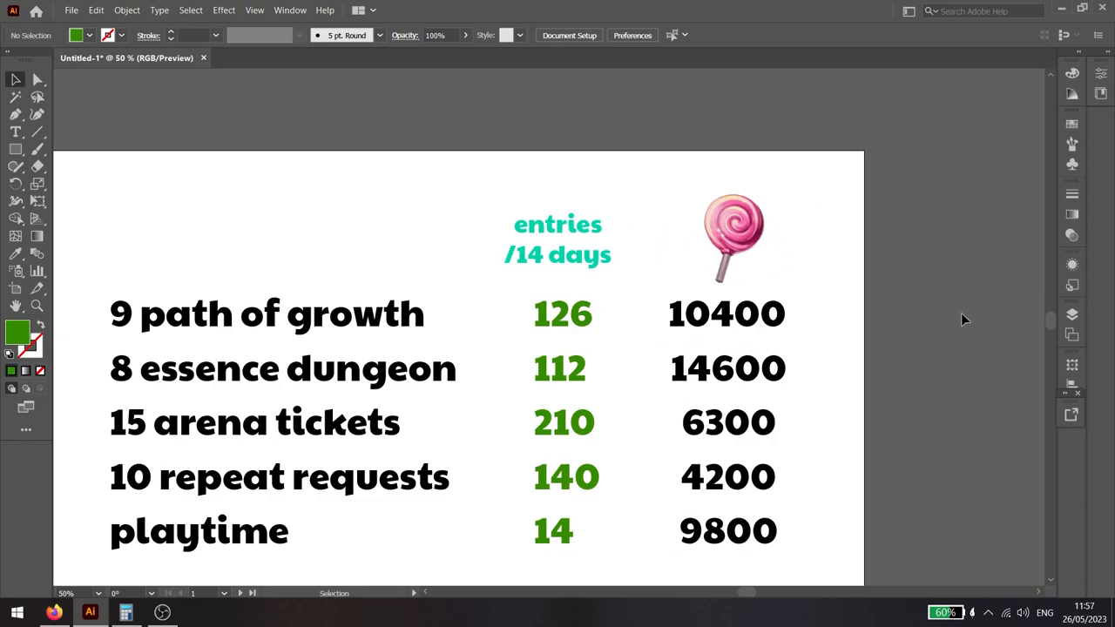
Highlight the 126 and 112 entry totals with their 10400 and 14600 lollipop totals.
left_click(558, 313)
left_click(780, 318)
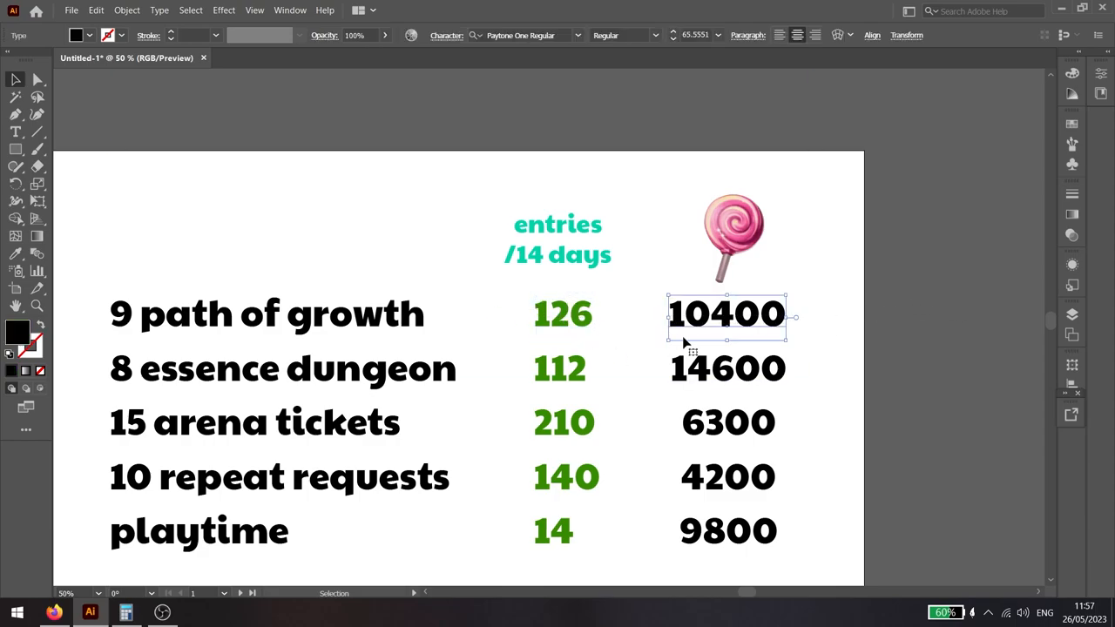
left_click(872, 356)
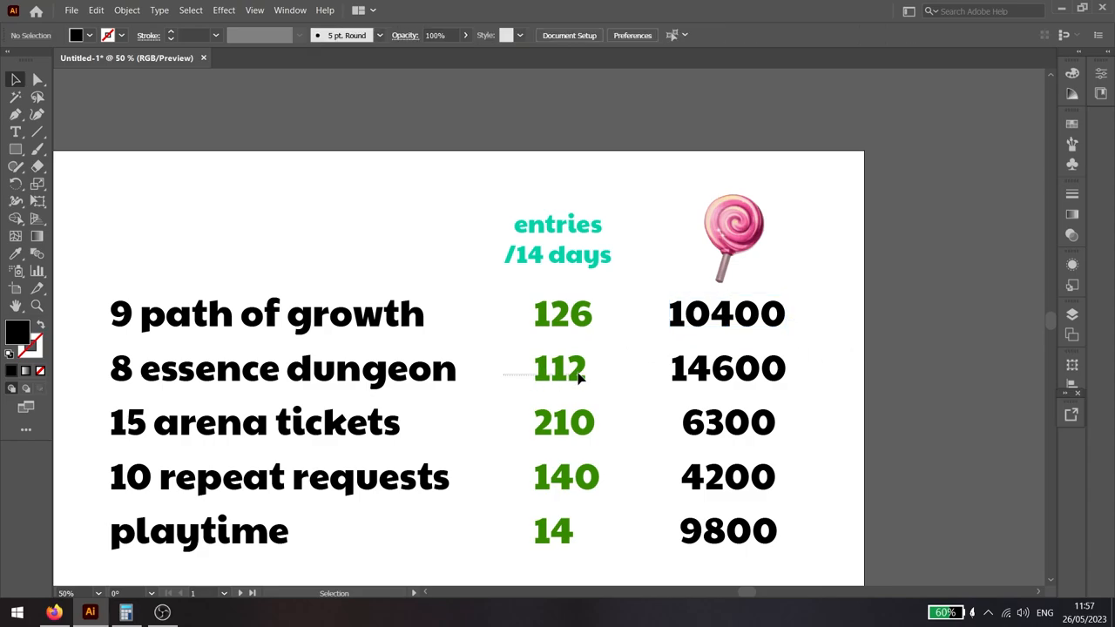
left_click(592, 370)
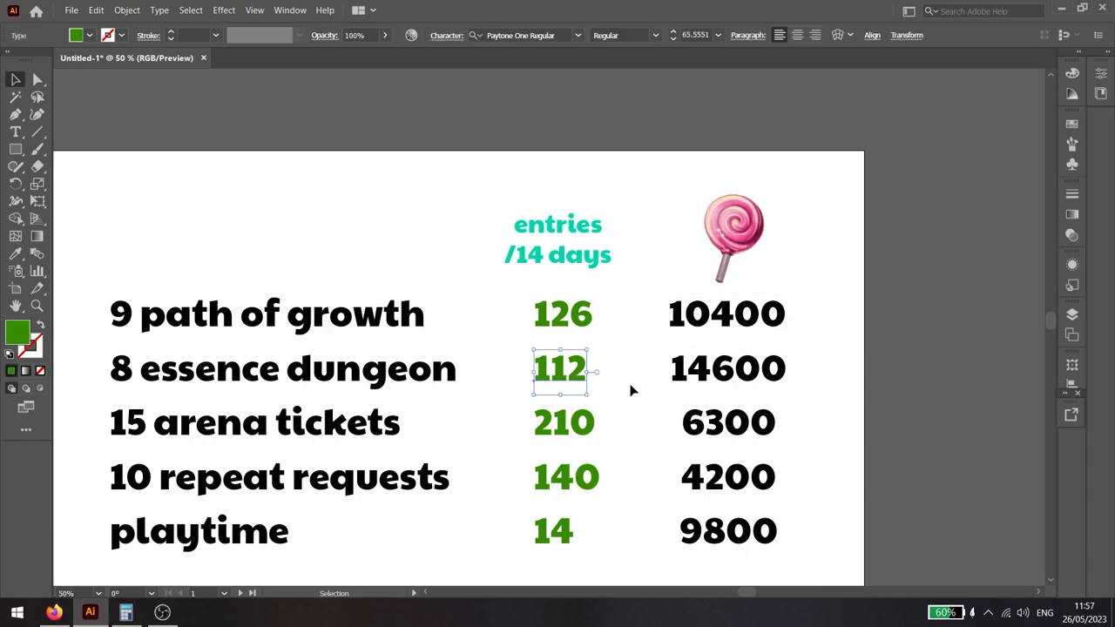
left_click(822, 376)
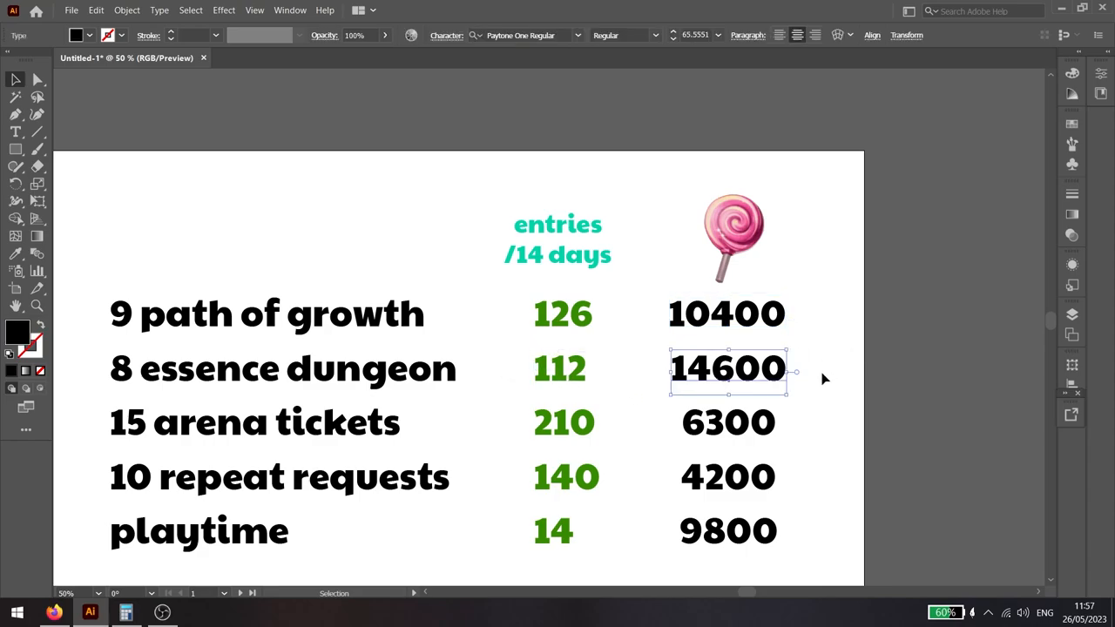
Highlight the remaining lollipop totals 6300, 4200 and 9800 down the column.
left_click(771, 429)
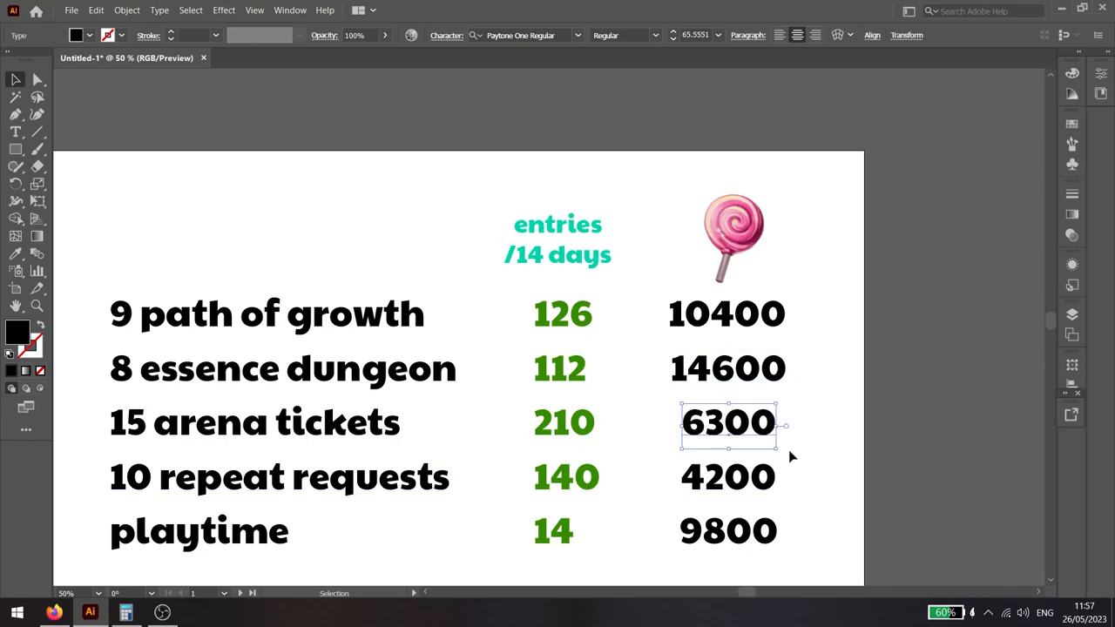
left_click(756, 485)
left_click(767, 533)
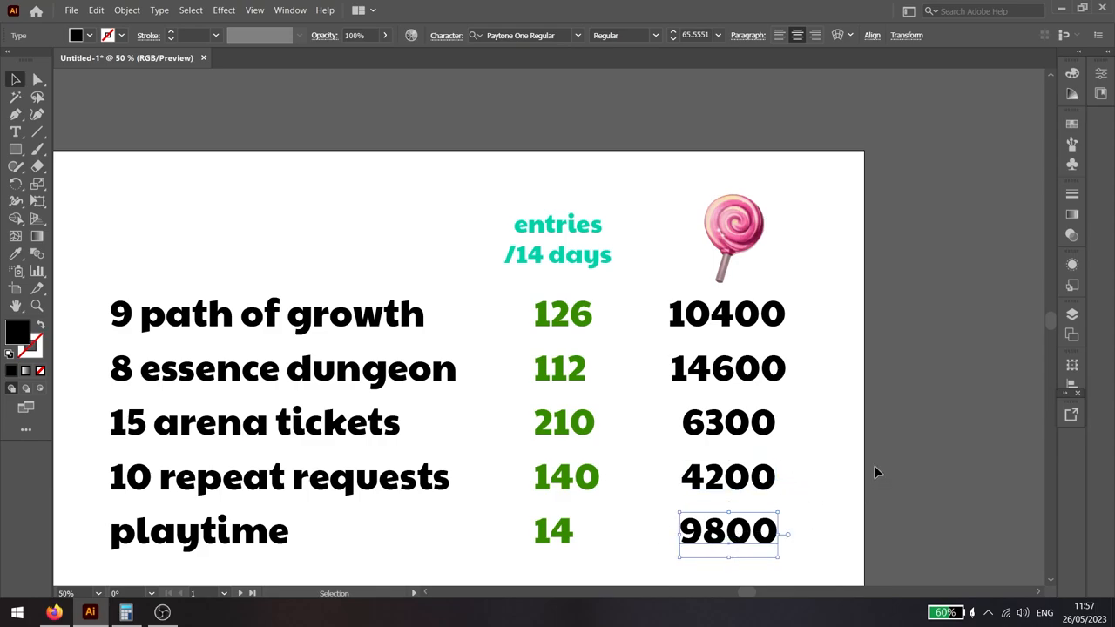
left_click(874, 488)
scroll(859, 545, "down", 3)
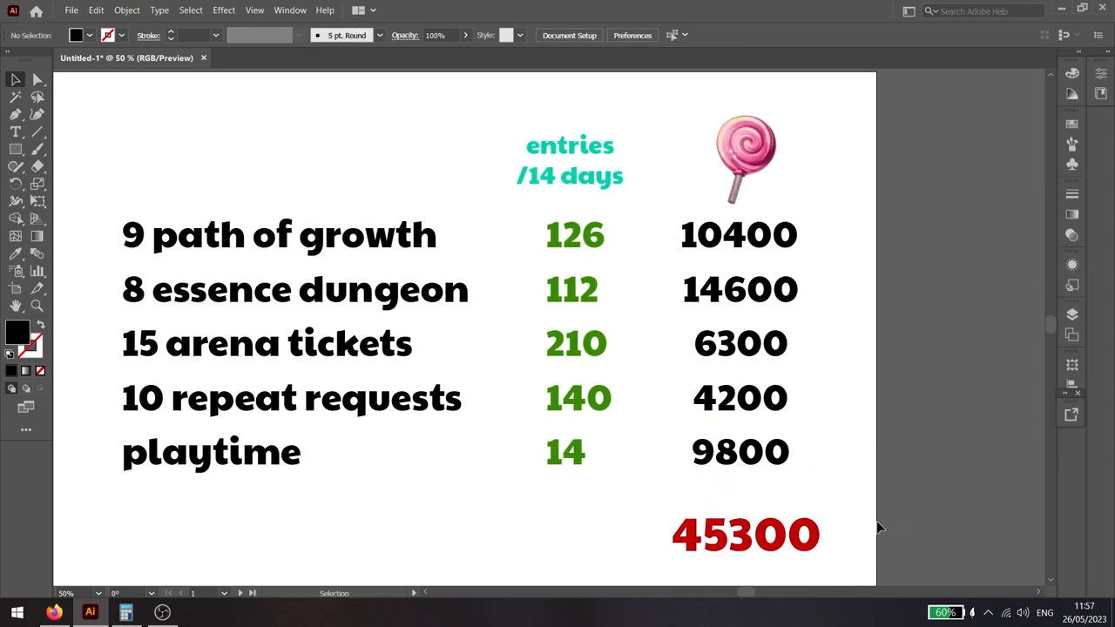
left_click(758, 533)
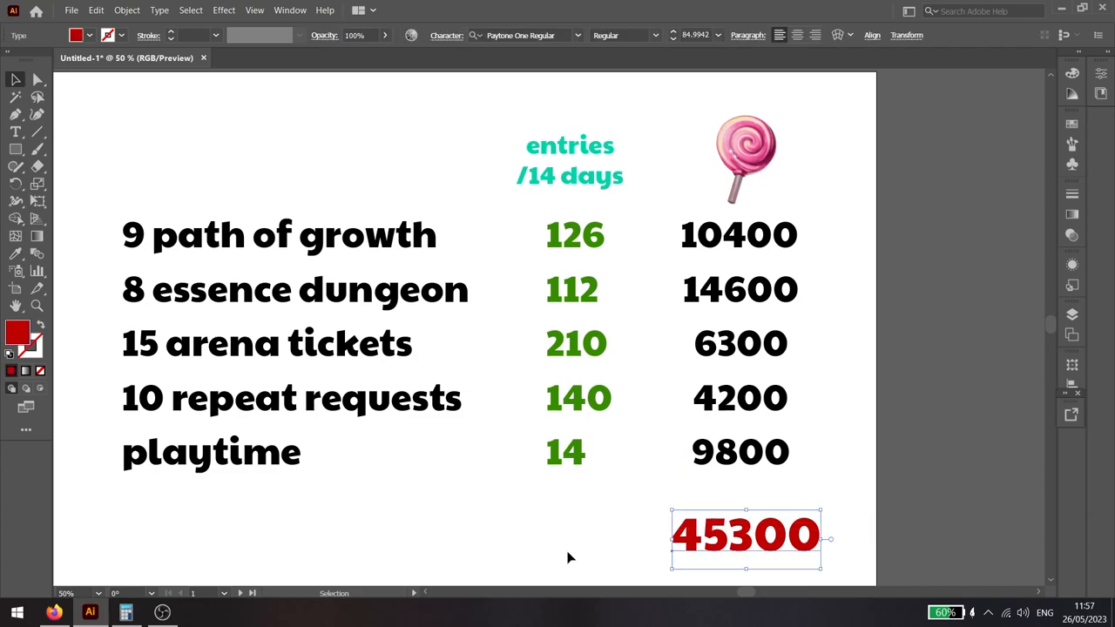
left_click_drag(880, 485, 419, 218)
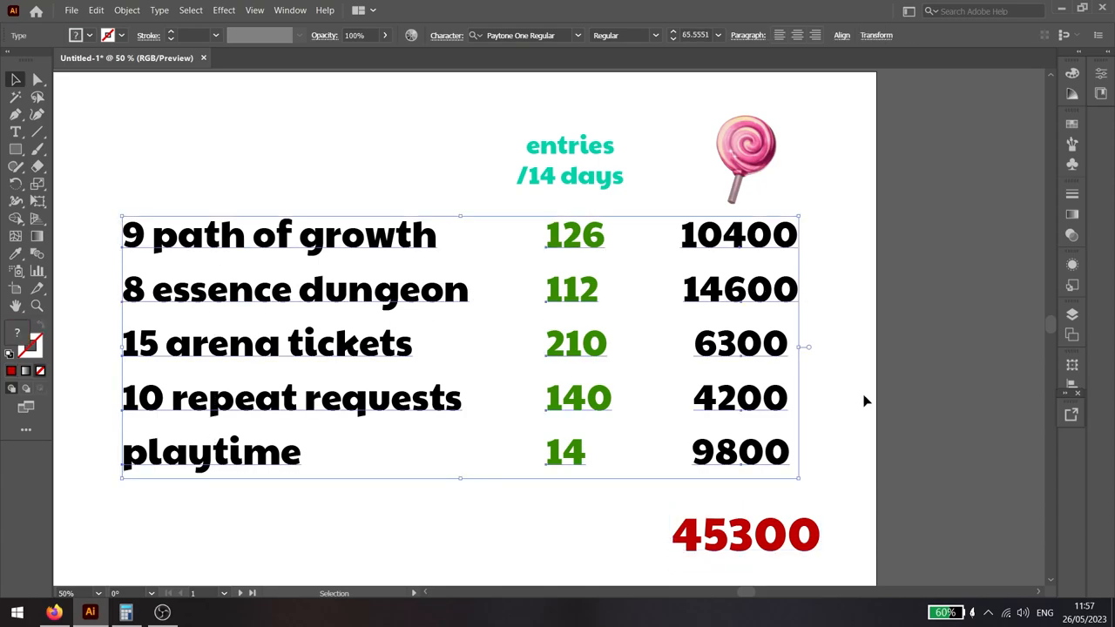
left_click(948, 443)
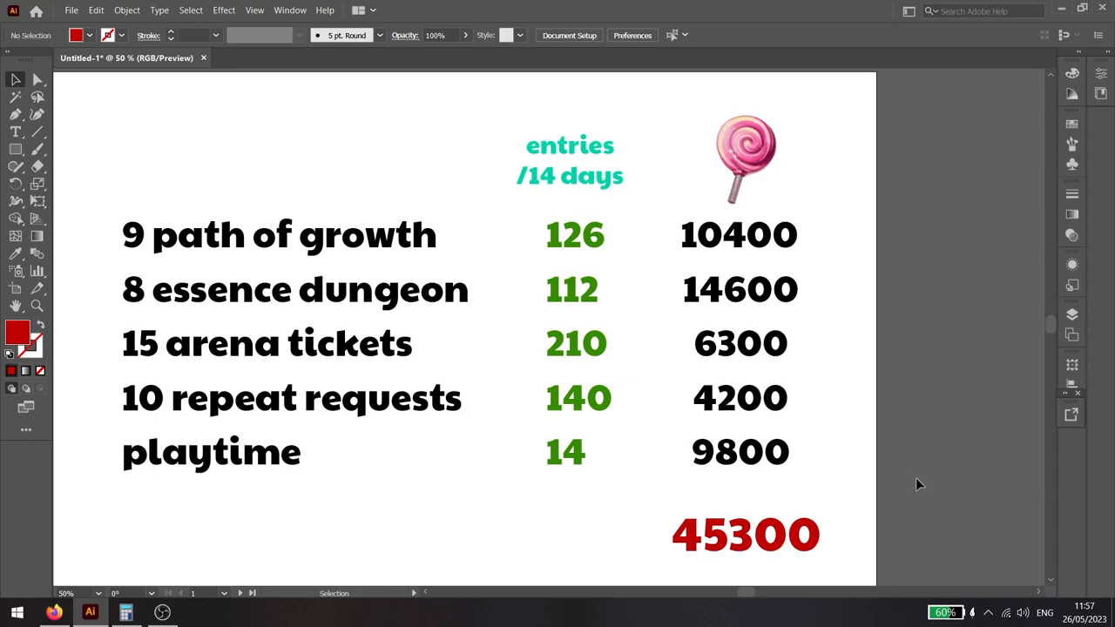
scroll(899, 510, "down", 3)
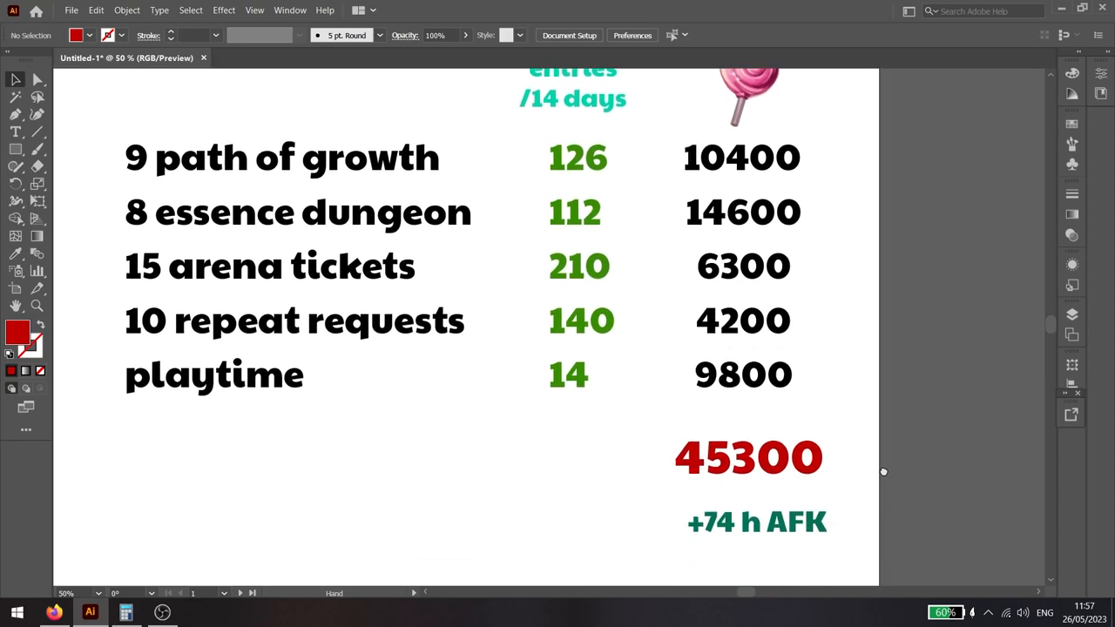
scroll(959, 436, "down", 1)
Highlight the +74 h AFK line and the 45300 grand total, then deselect them.
left_click(765, 469)
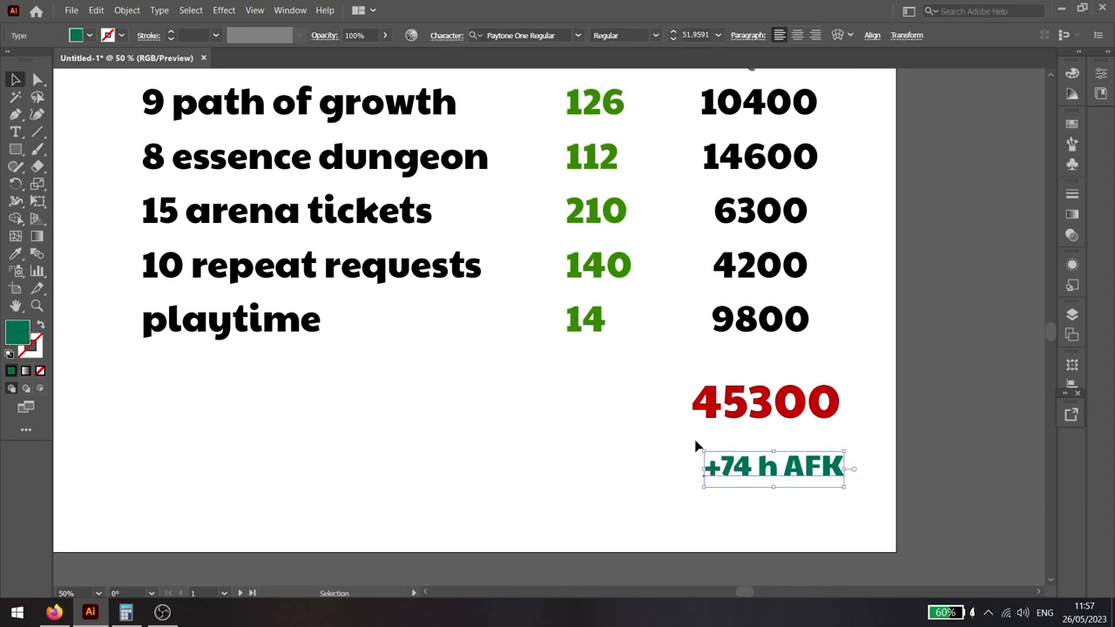
left_click(908, 397)
left_click(712, 407)
left_click(619, 429)
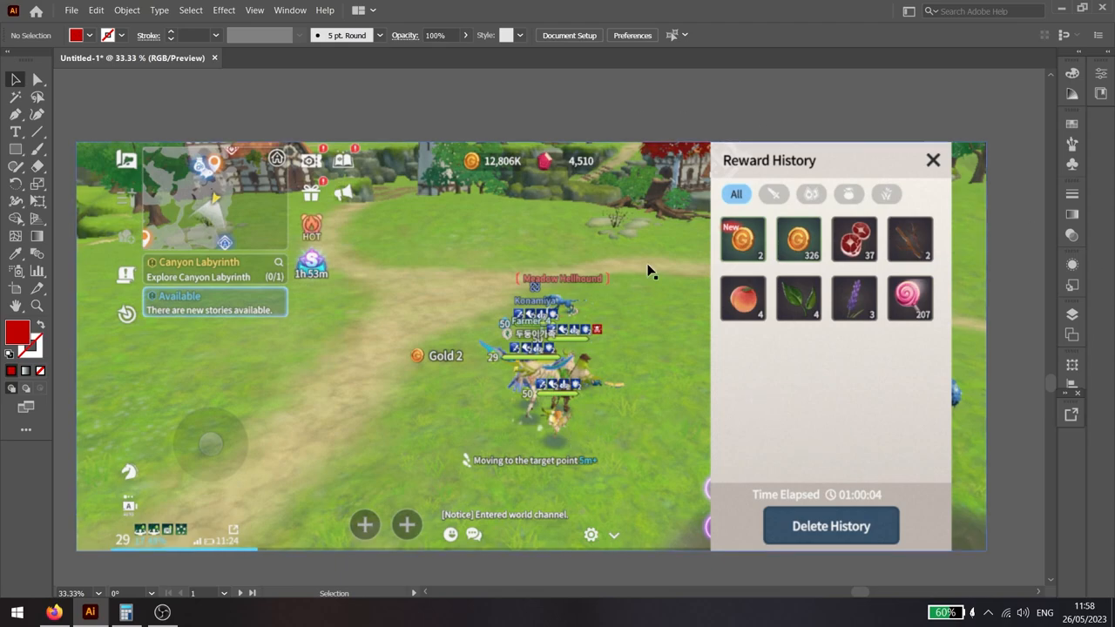
Select the Reward History screenshot and jump to the 200/h, 4800/day rate artboard.
left_click(823, 340)
key("ctrl+shift+a")
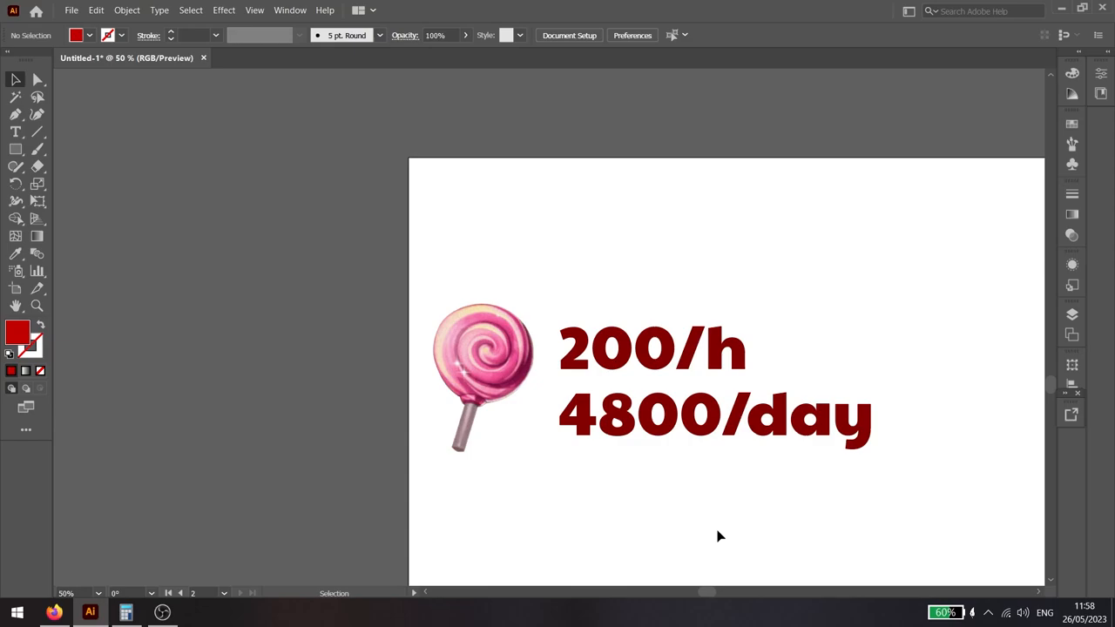
left_click_drag(819, 301, 719, 344)
key("ctrl+shift+a")
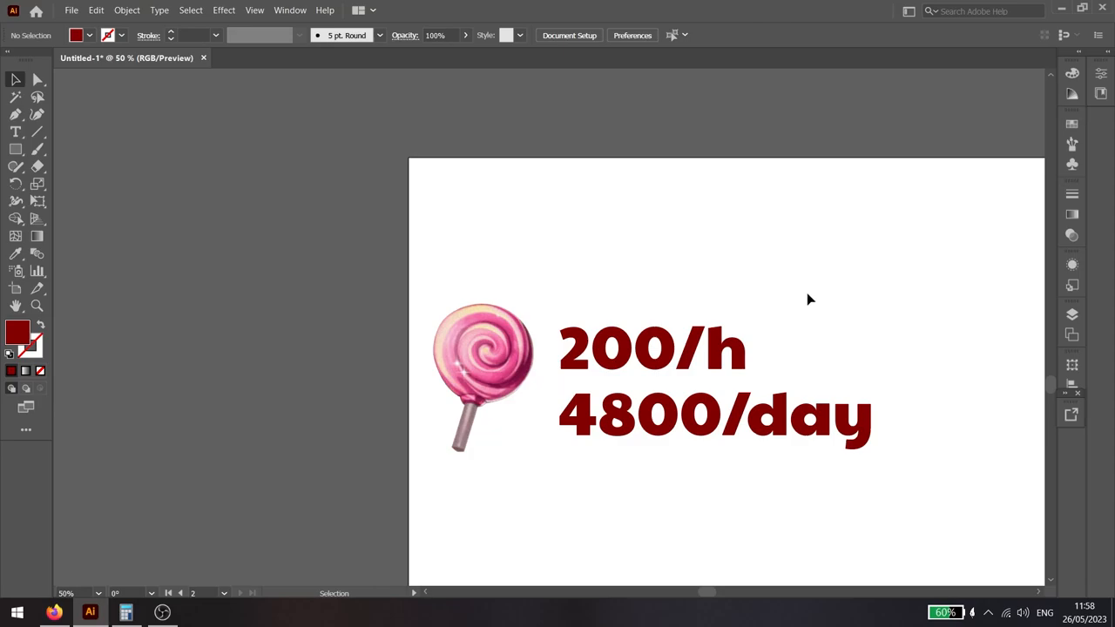
left_click_drag(815, 297, 741, 327)
left_click(909, 401)
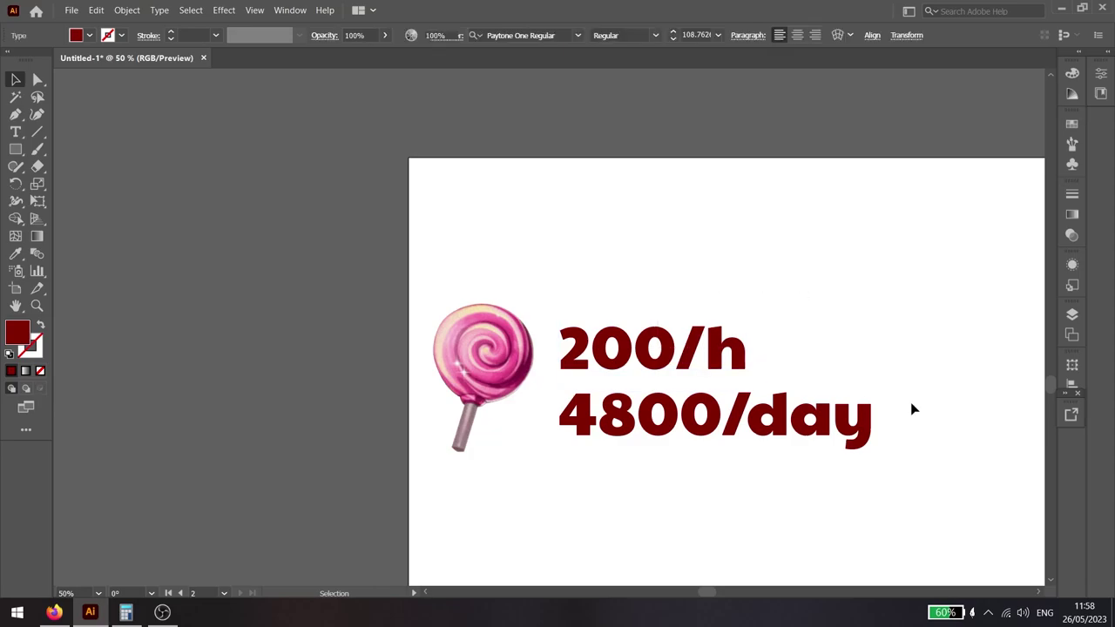
left_click(632, 510)
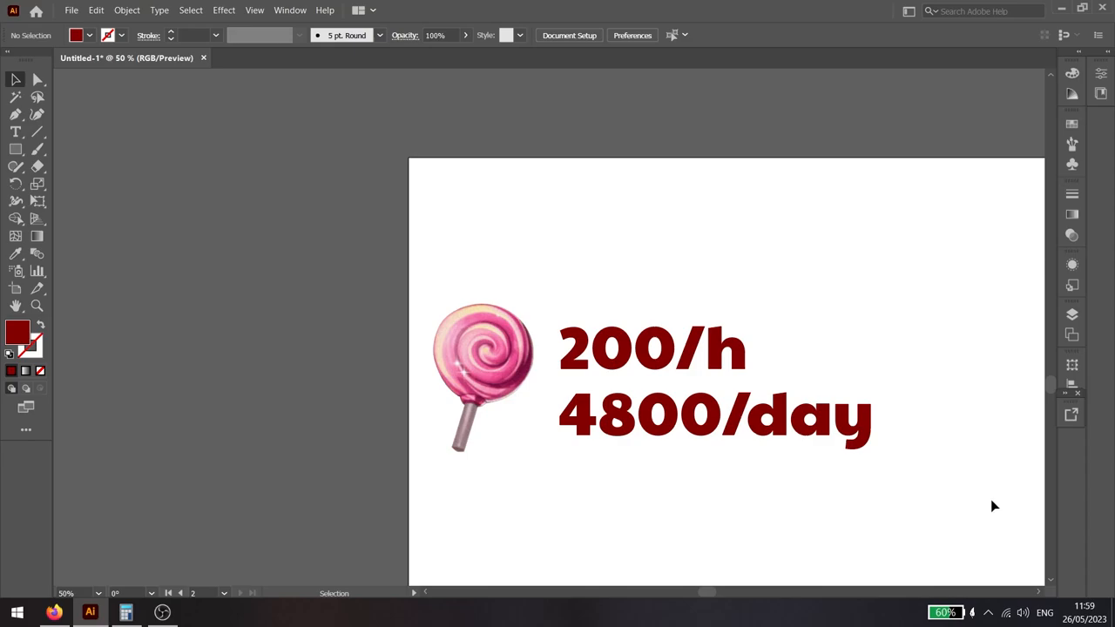
Pan to the exchange artboard and highlight the lollipop-to-pink-gem group.
left_click_drag(1002, 486, 790, 507)
mouse_move(842, 535)
left_mouse_down()
mouse_move(754, 386)
mouse_move(293, 130)
left_mouse_up()
left_click(816, 324)
mouse_move(724, 558)
left_mouse_down()
mouse_move(660, 546)
mouse_move(301, 388)
left_mouse_up()
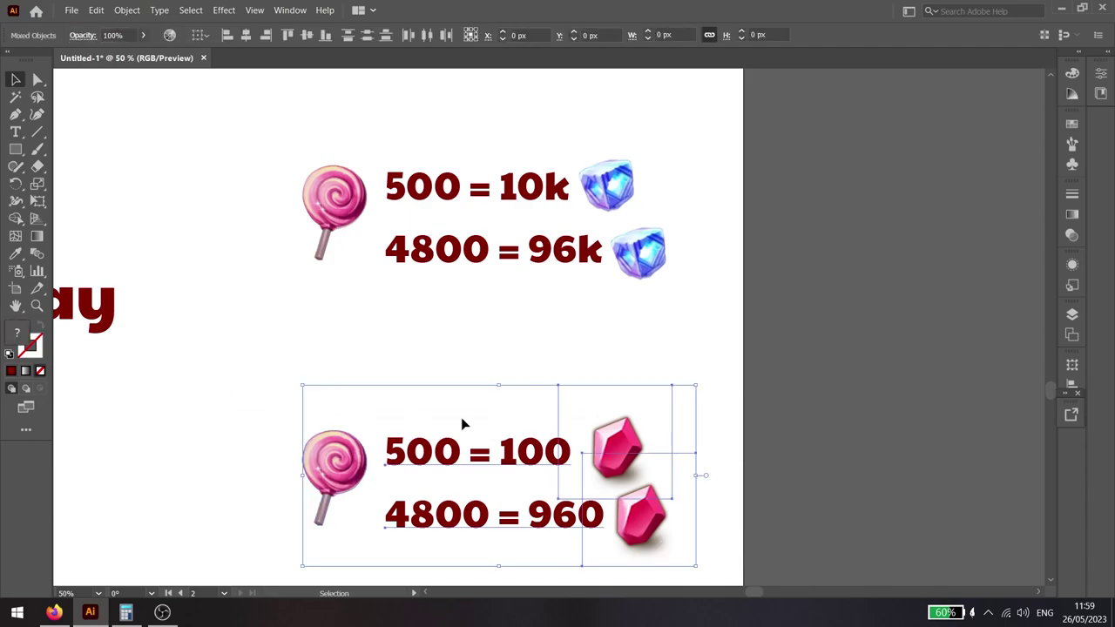
left_click(871, 434)
Highlight the 500 = 10k, 500 = 100 and 4800 = 96k exchange rows.
left_click_drag(392, 140, 549, 187)
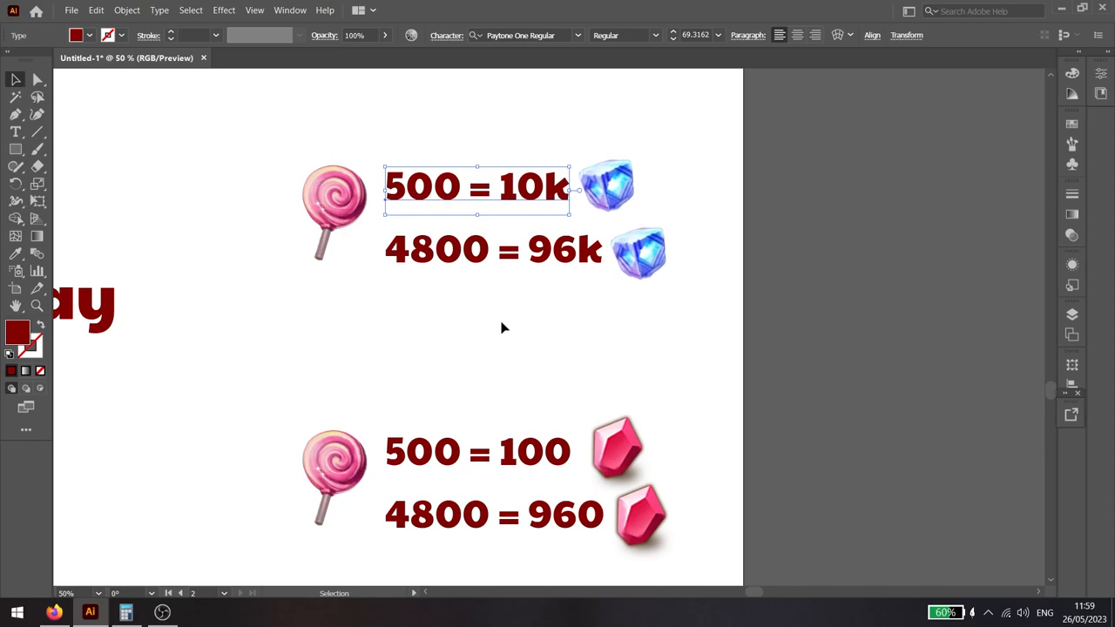
left_click_drag(435, 385, 575, 470)
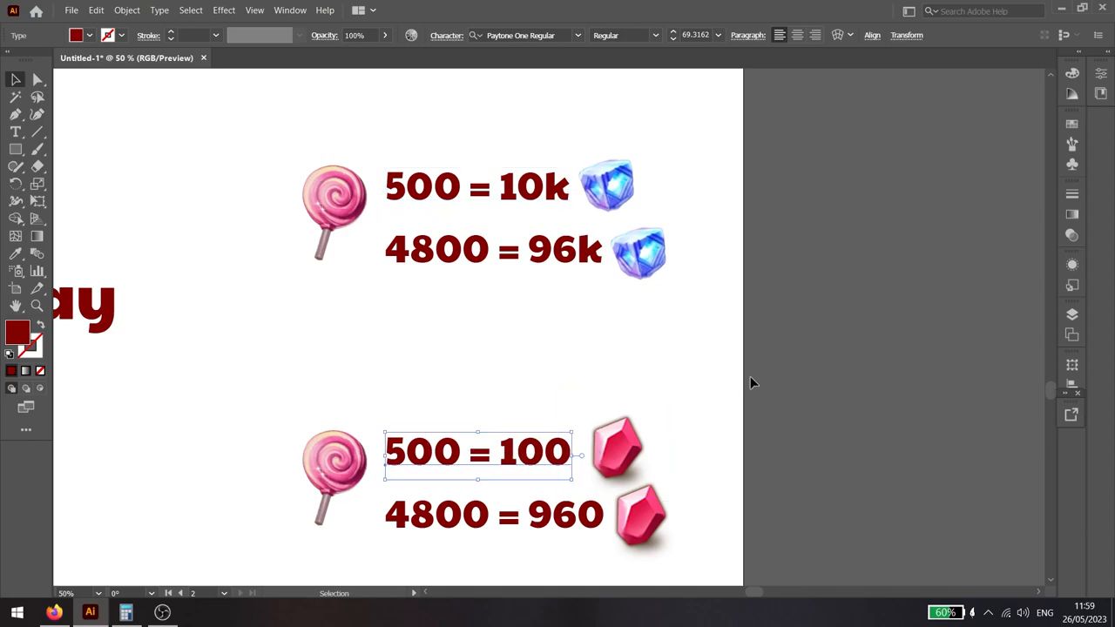
left_click(675, 331)
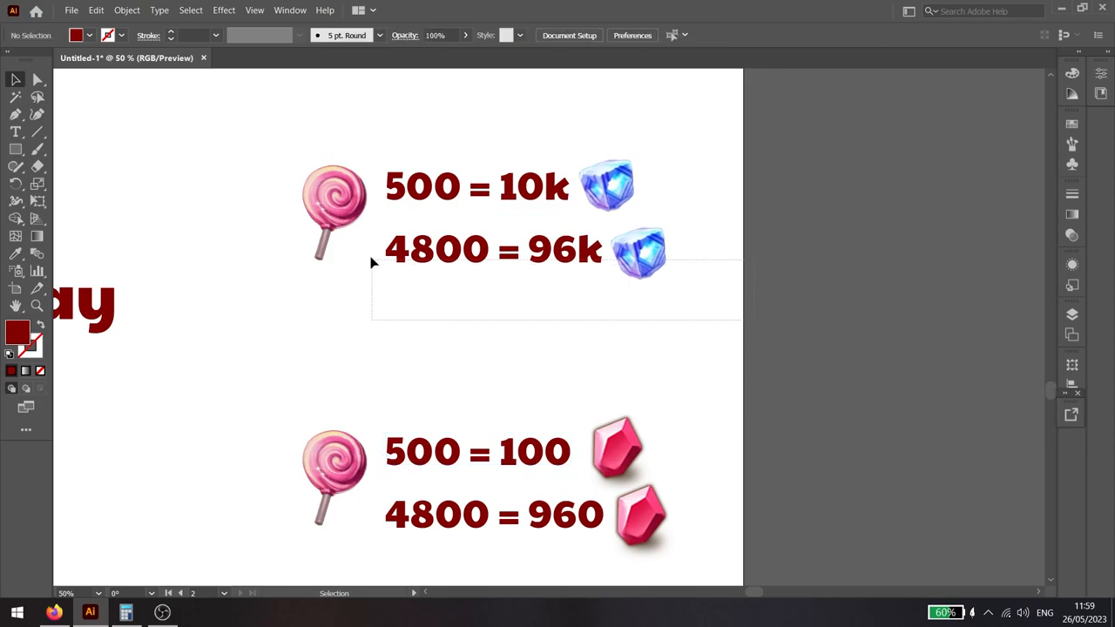
left_click_drag(366, 251, 572, 361)
left_click(753, 343)
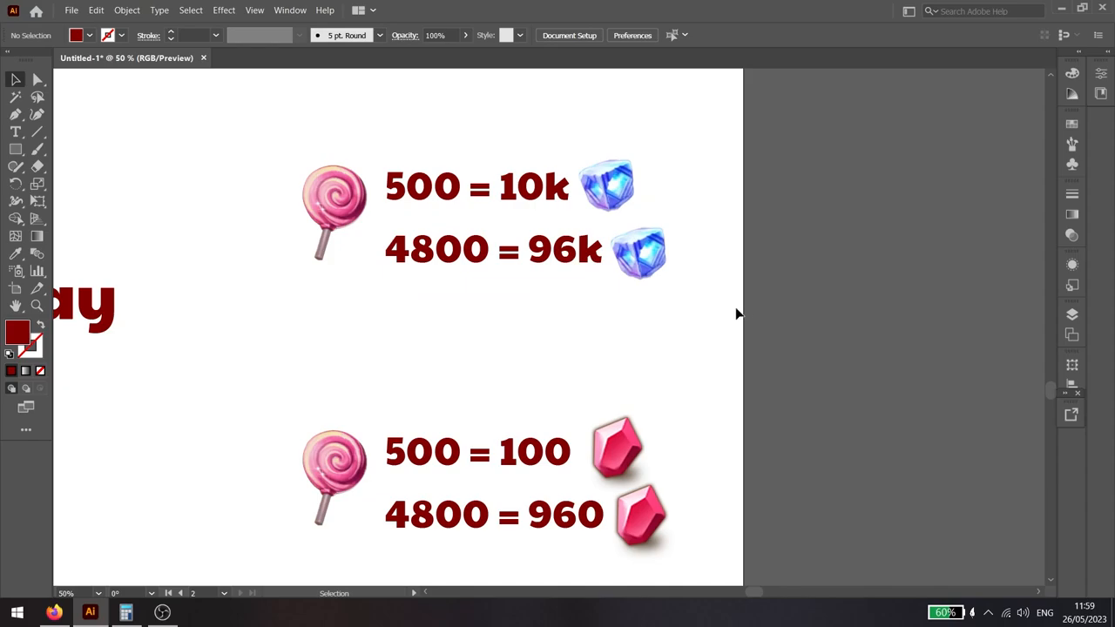
left_click_drag(584, 329, 402, 244)
left_click(380, 281)
left_click_drag(716, 315, 498, 233)
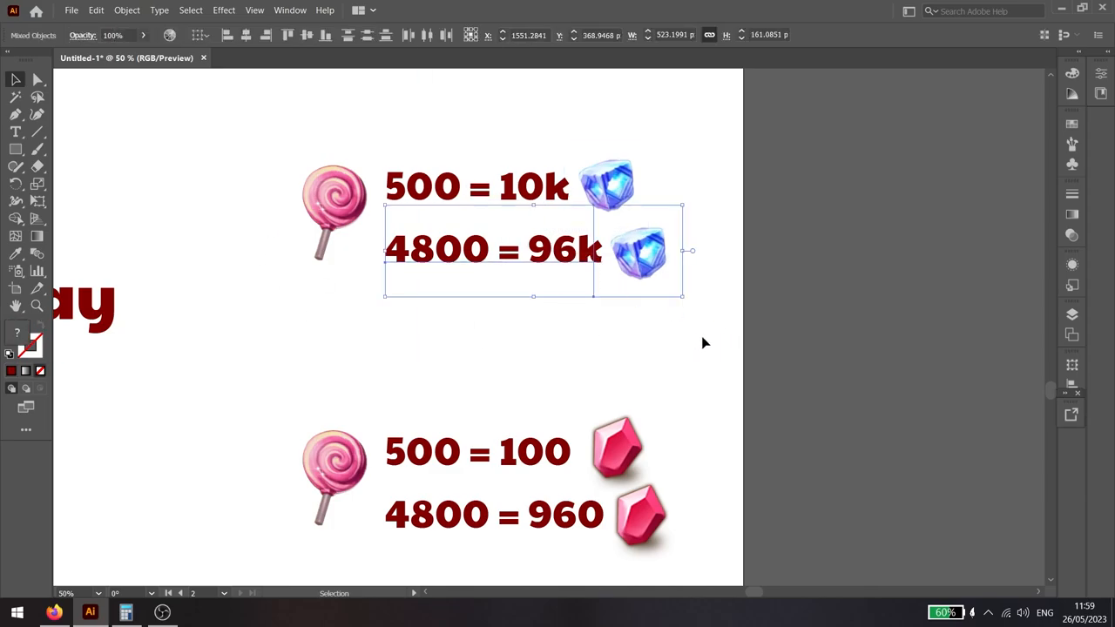
left_click(705, 344)
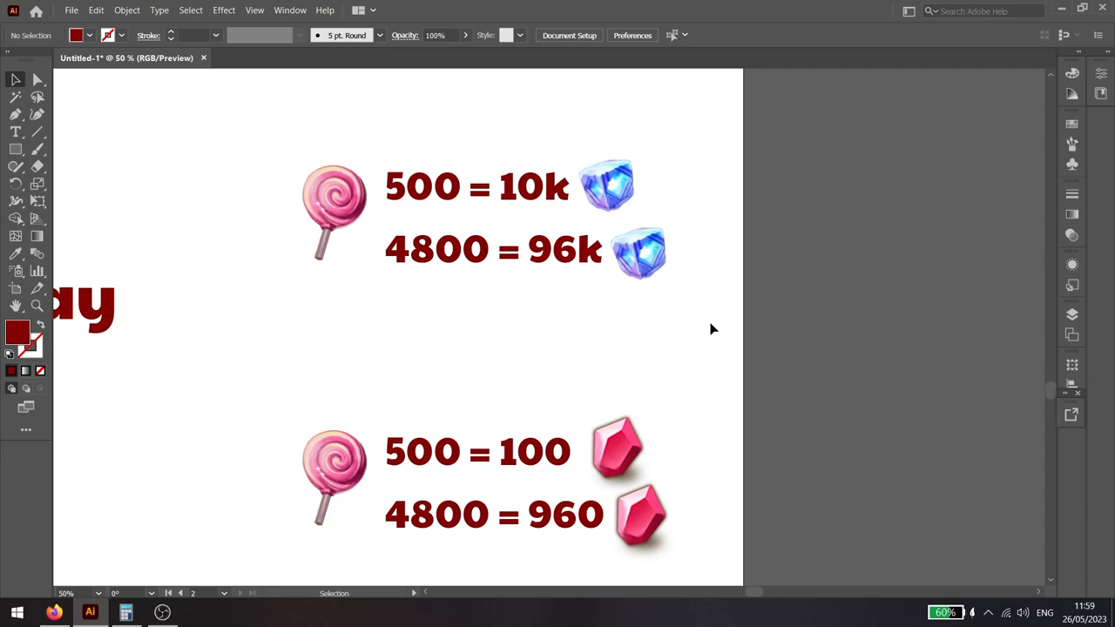
scroll(708, 330, "down", 1)
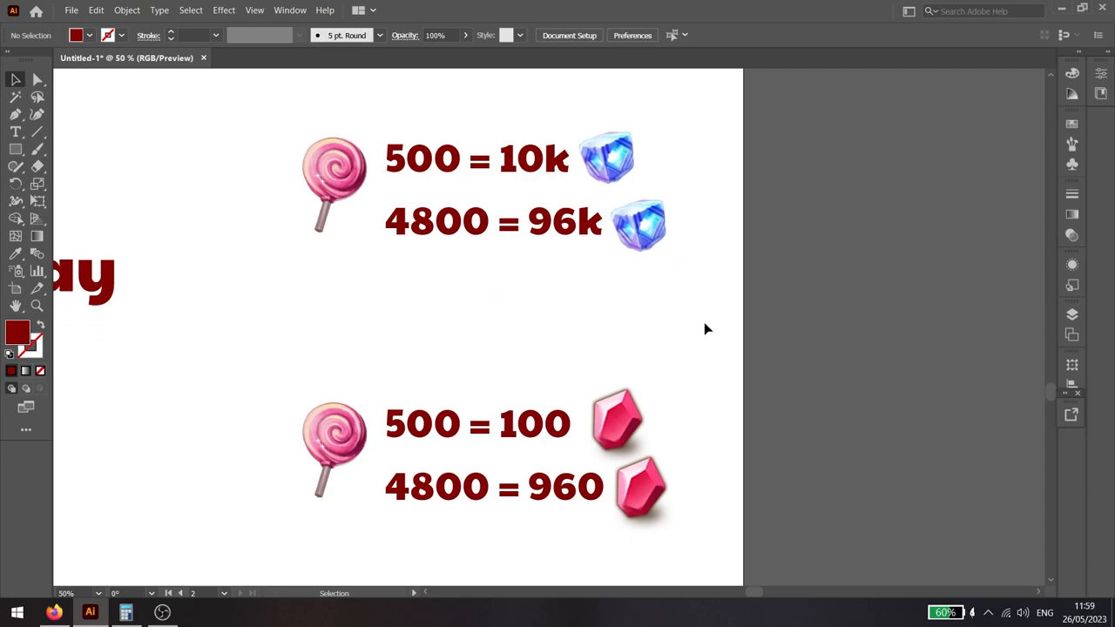
scroll(732, 328, "down", 1)
Highlight the top exchange group and the lower pink-gem rows, then clear the selection.
left_click(369, 102)
left_click(756, 413)
left_click_drag(739, 530, 392, 448)
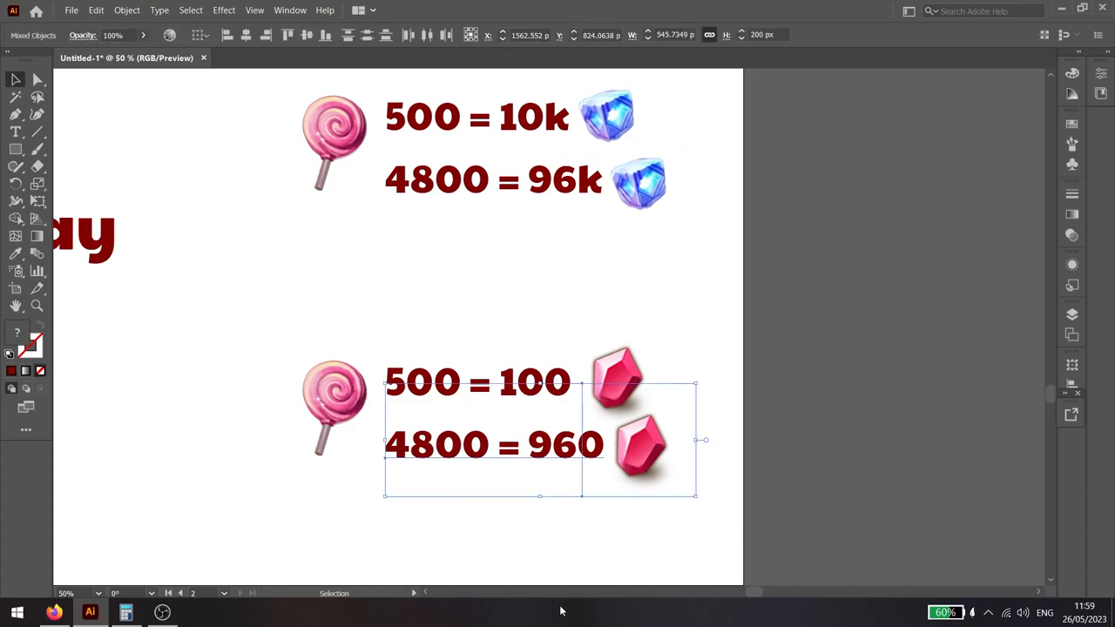
left_click(597, 577)
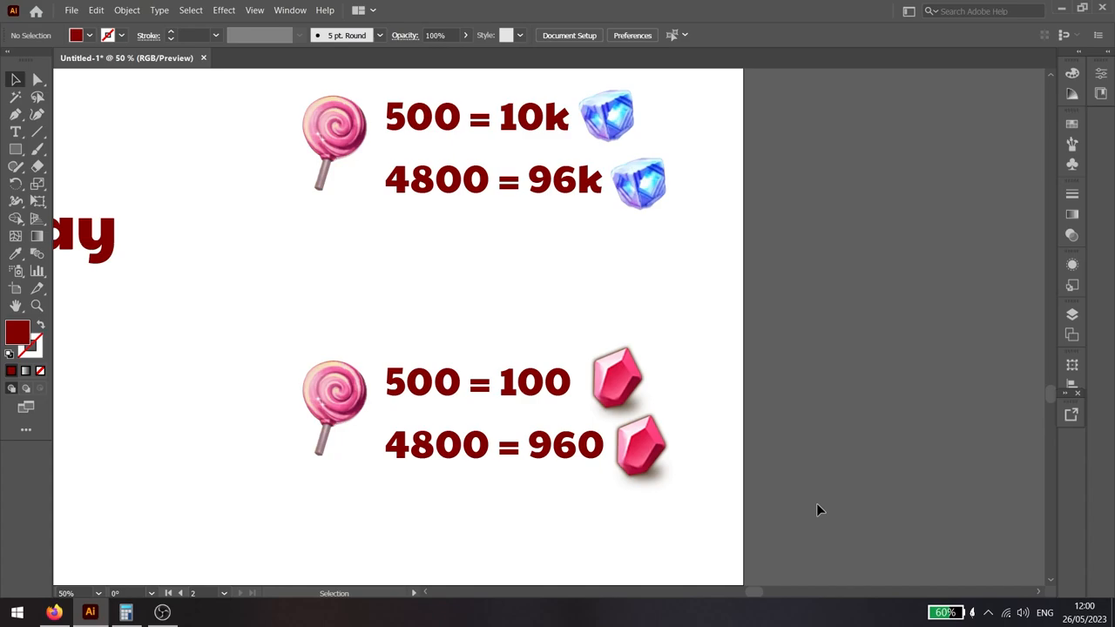
scroll(522, 349, "up", 2)
left_click_drag(262, 104, 765, 306)
left_click(863, 324)
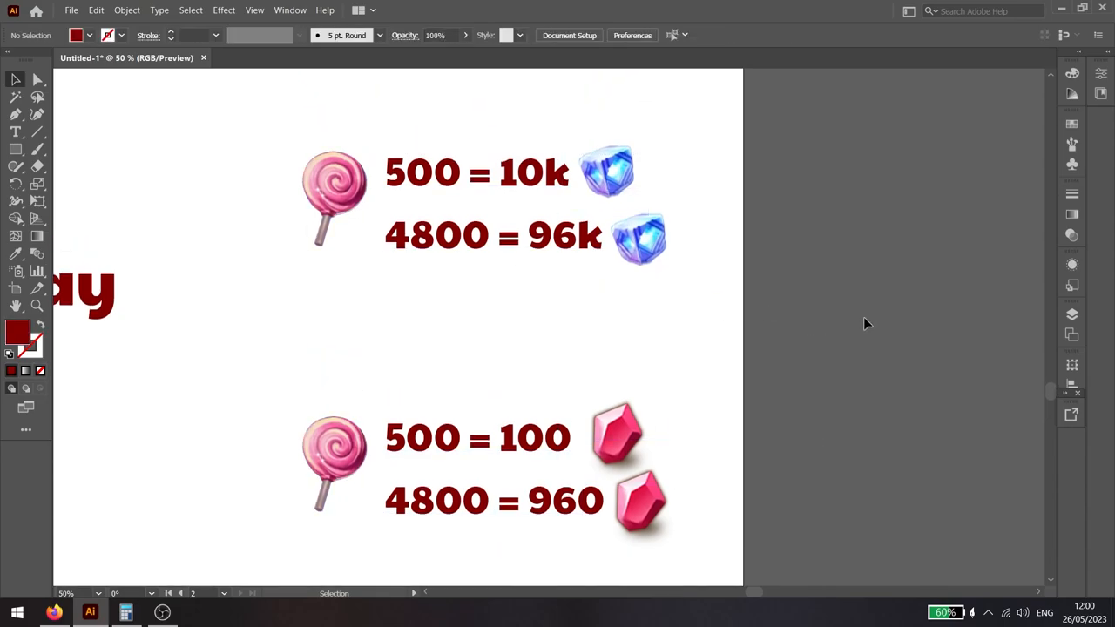